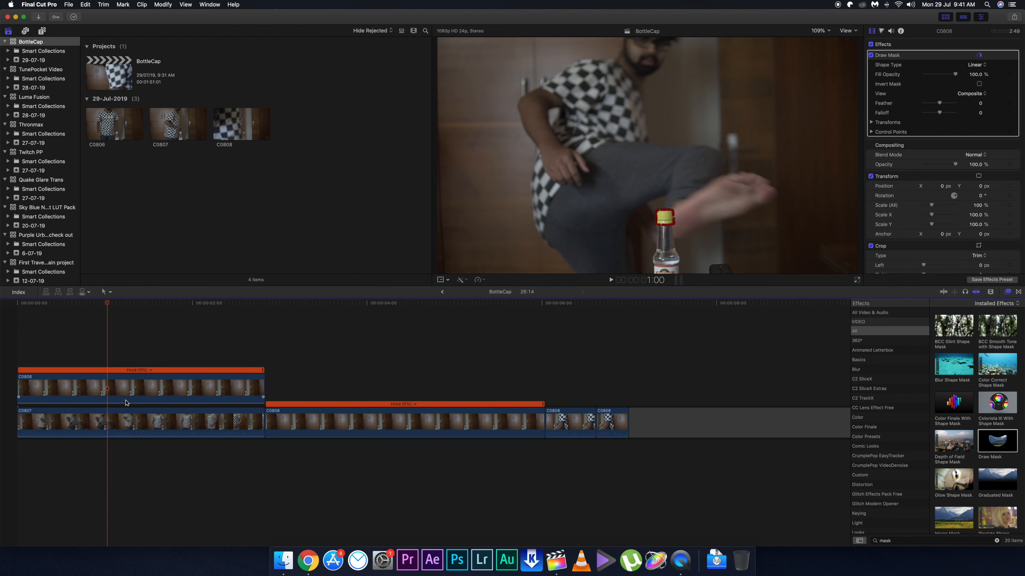
Trim the end of the connected still clip C0808 back to the playhead at 1:00.
click(104, 395)
drag(258, 382, 109, 392)
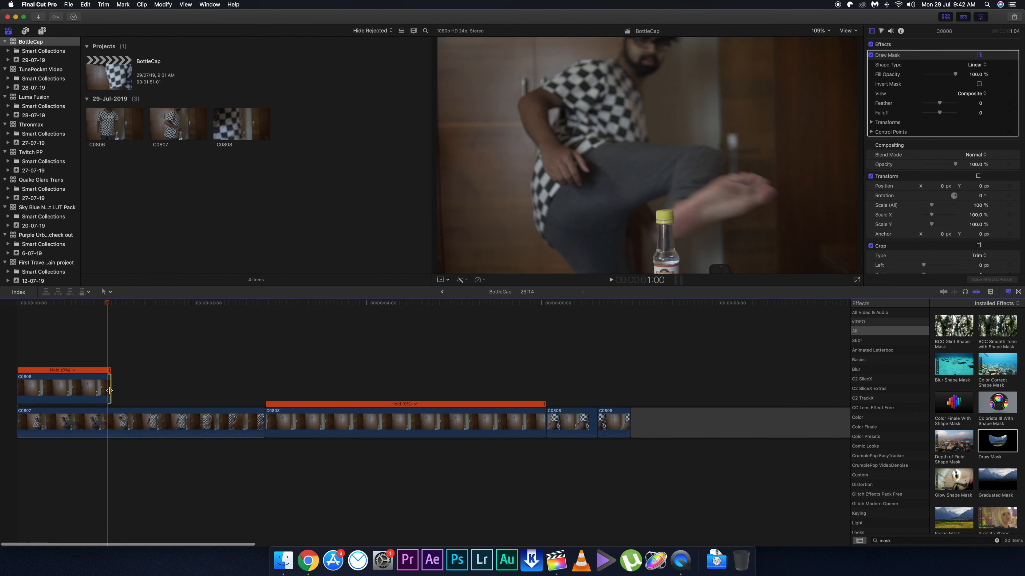
key(super+equal)
key(super+equal)
key(super+equal)
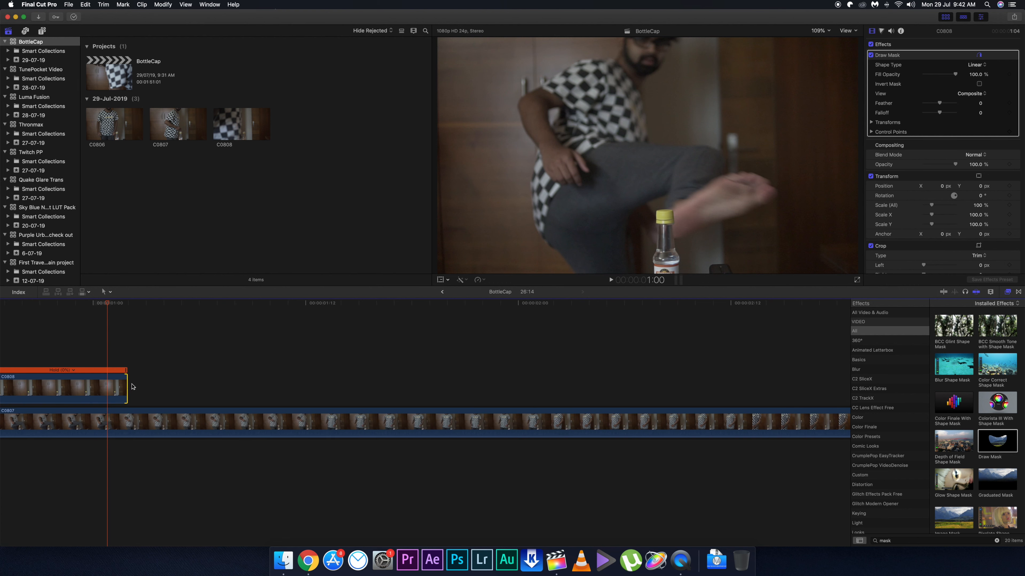
drag(110, 386, 107, 385)
key(super+minus)
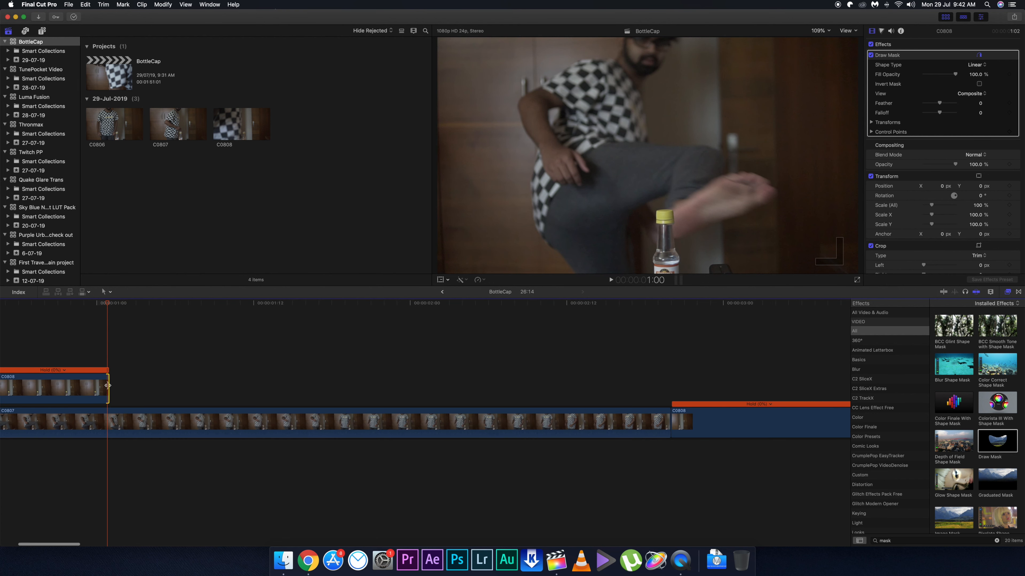
key(super+minus)
key(super+minus)
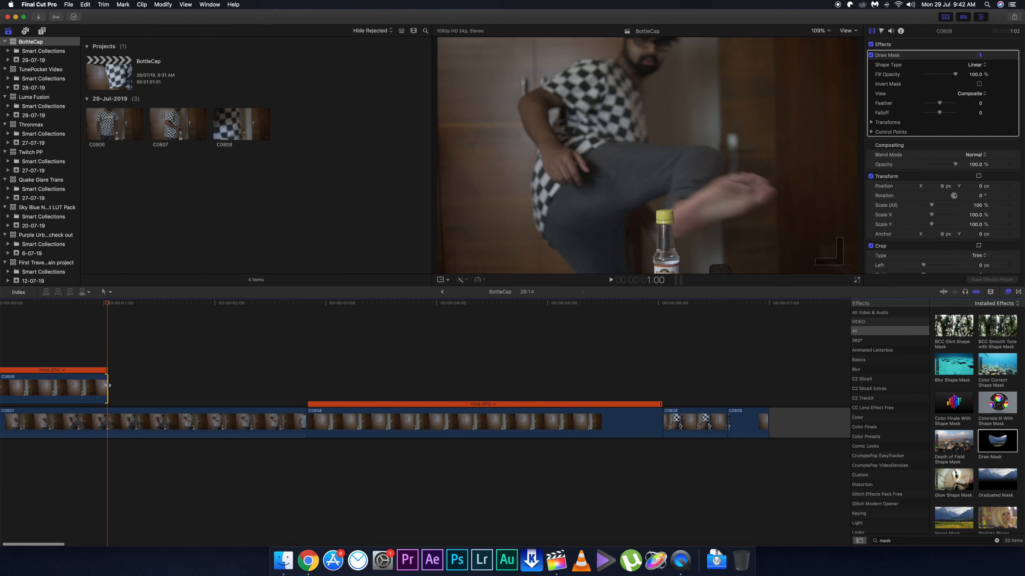
Move the two bottle-opening C0808 clips from the end of the main storyline to directly after the connected still clip.
drag(591, 388, 631, 449)
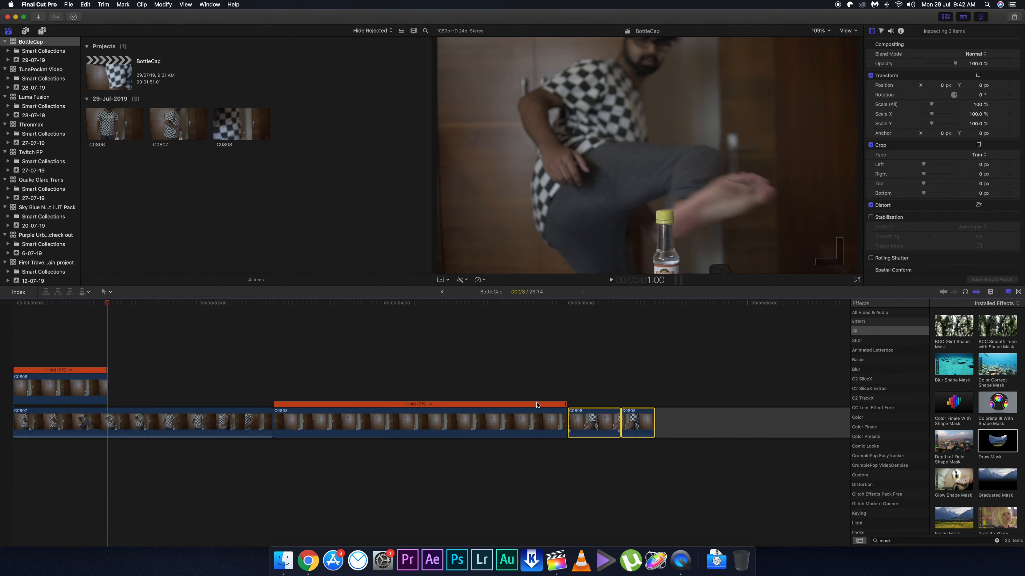
drag(591, 423, 130, 388)
key(super+equal)
key(super+equal)
key(super+equal)
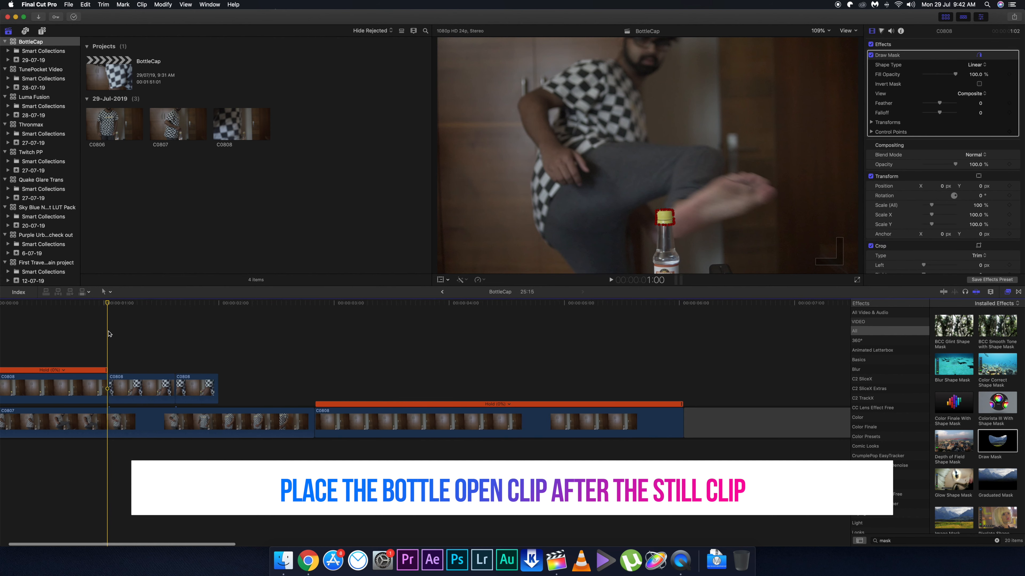
scroll(108, 334, left, 3)
key(Right)
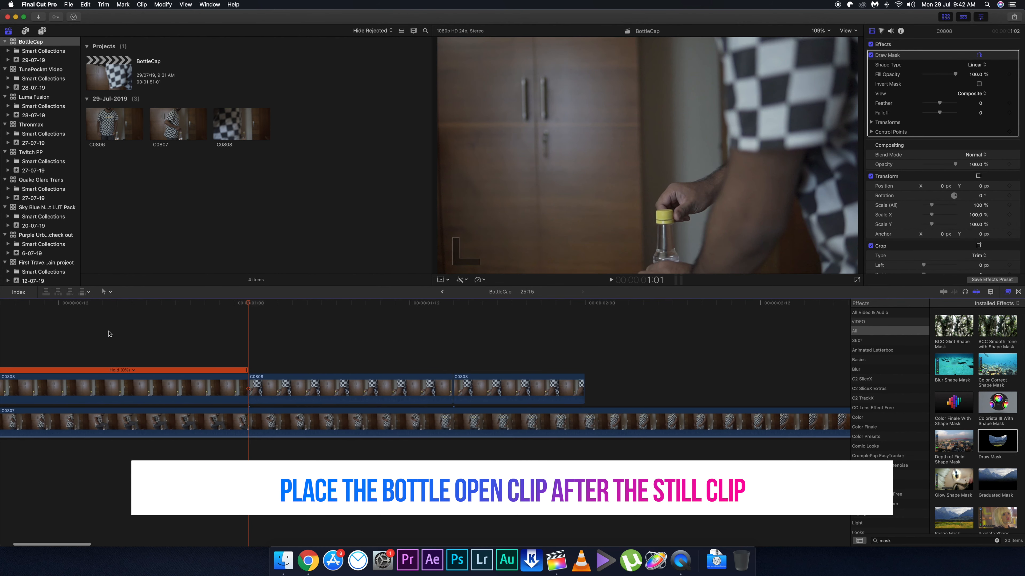
key(super+equal)
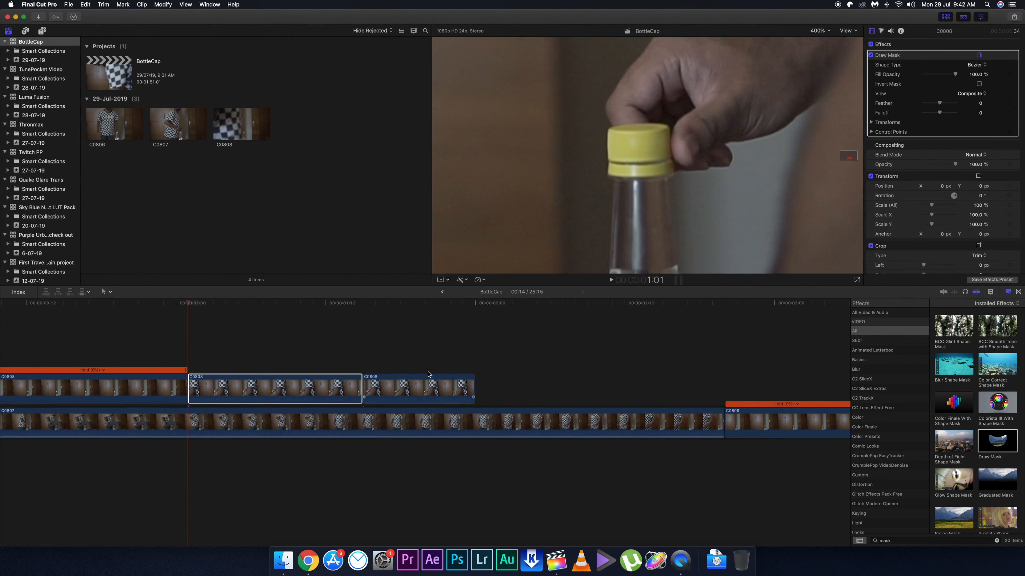
Combine the two topmost copies of the bottle-opening clips into a compound clip with the default settings.
drag(500, 349, 373, 353)
click(314, 323)
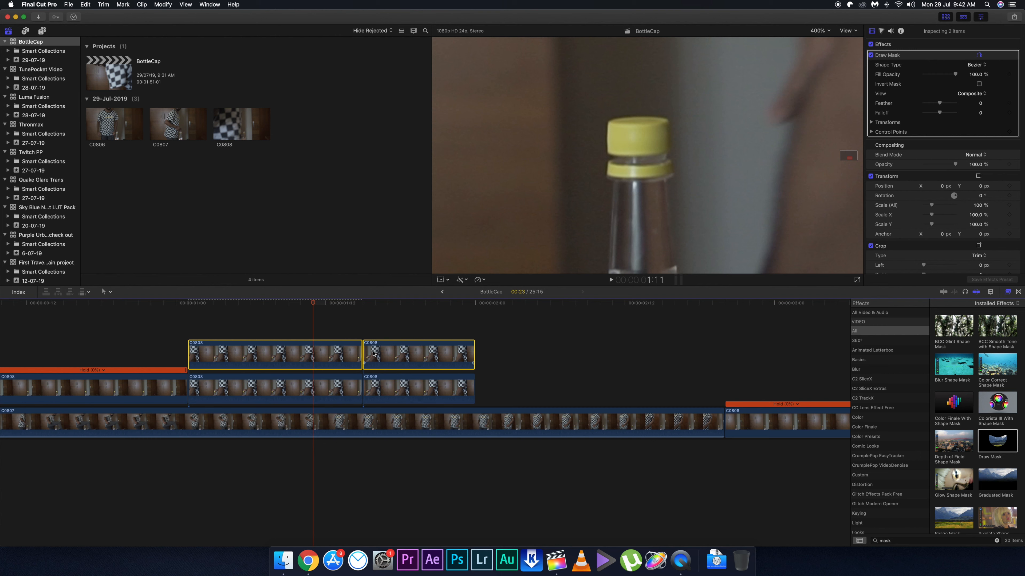
key(alt+g)
key(Return)
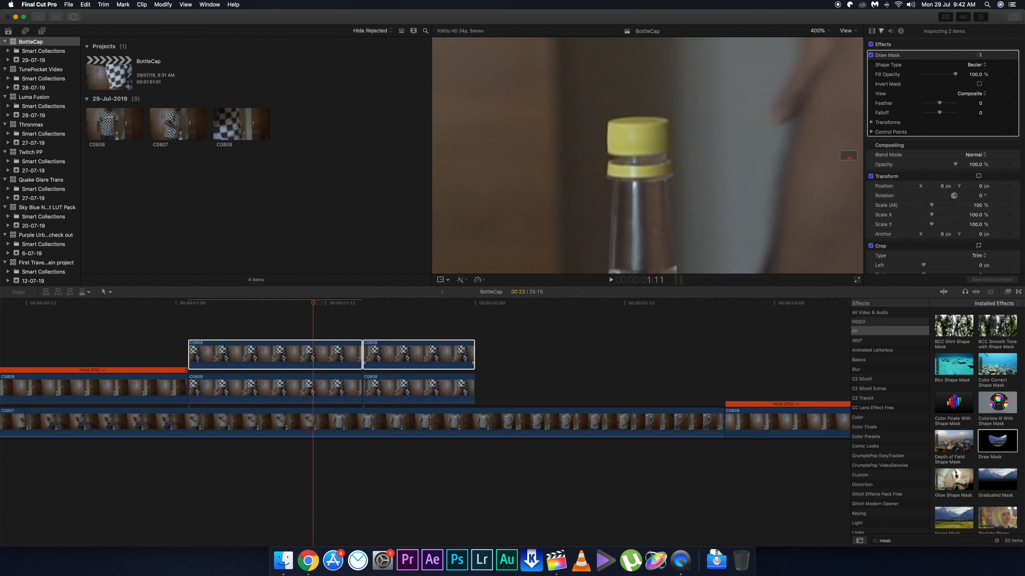
Apply the Draw Mask effect to the new compound clip, with the playhead at its first frame, 1:01.
click(190, 306)
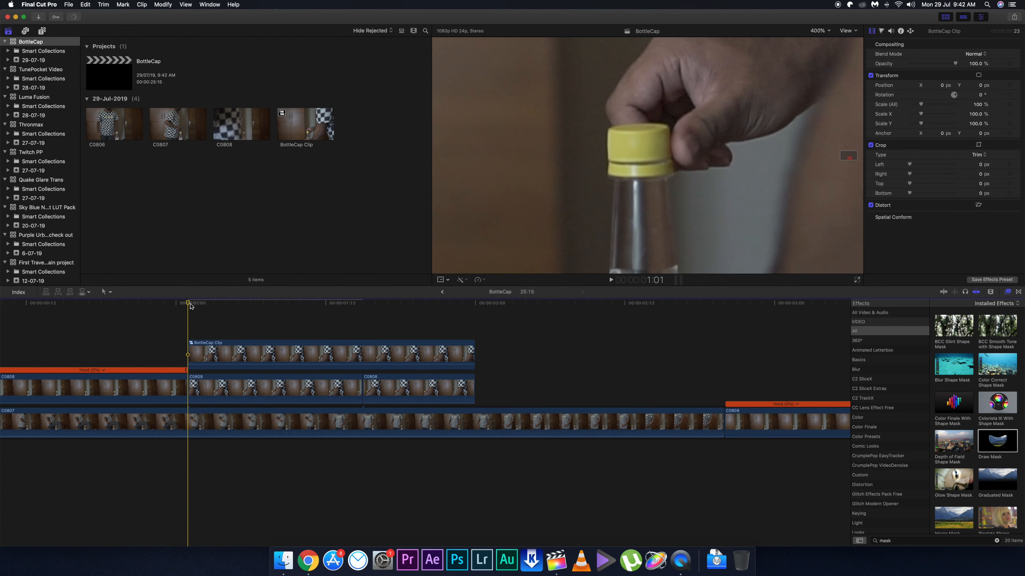
drag(988, 440, 335, 357)
key(super+equal)
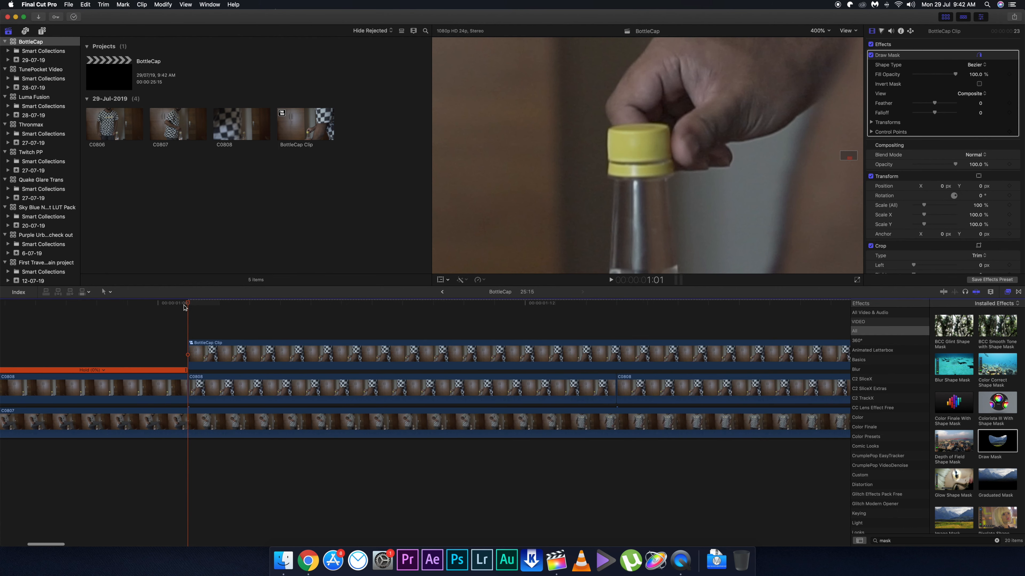
Outline the yellow bottle cap with a closed linear mask, and keyframe the mask's Position and Control Points at 1:01.
click(608, 161)
click(620, 163)
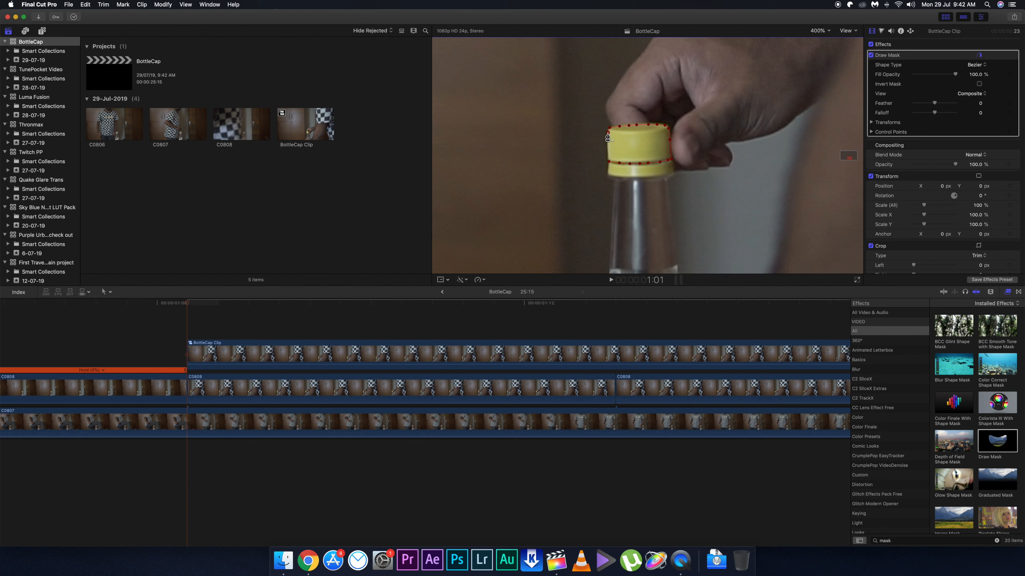
click(607, 134)
click(870, 132)
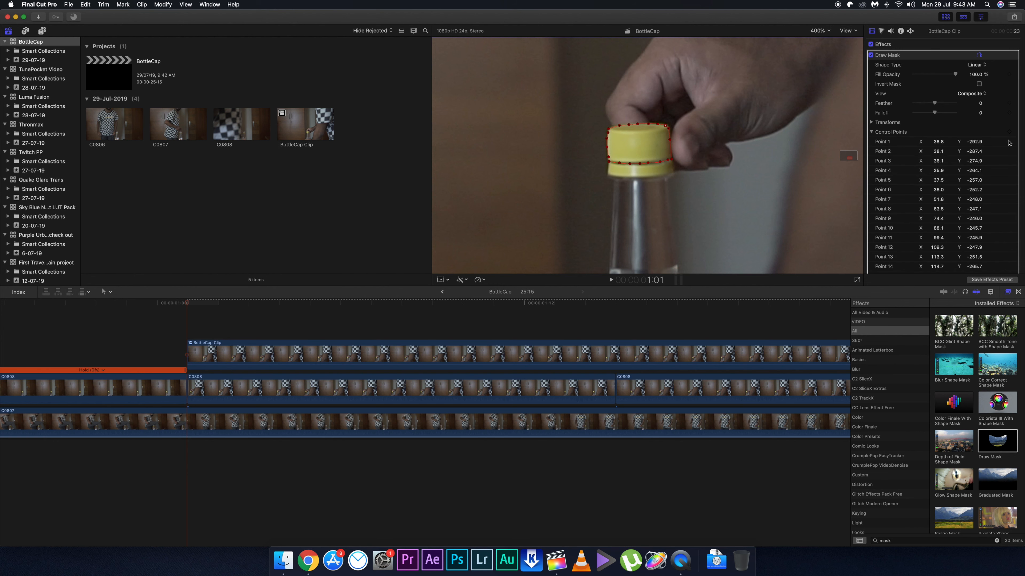
click(872, 122)
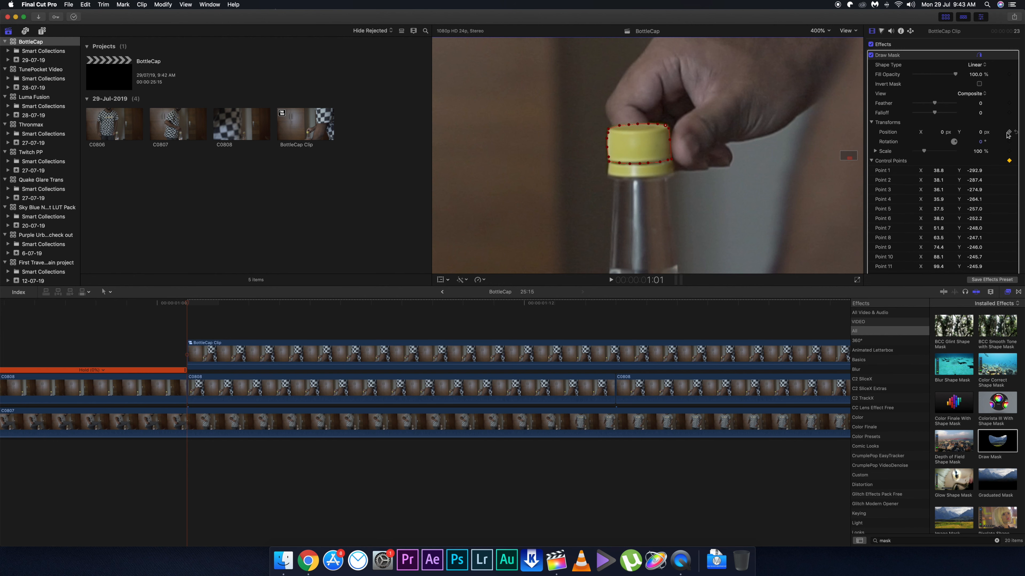
Advance through the frames up to 1:09 and shift the mask's position to follow the cap as it starts lifting.
key(Right)
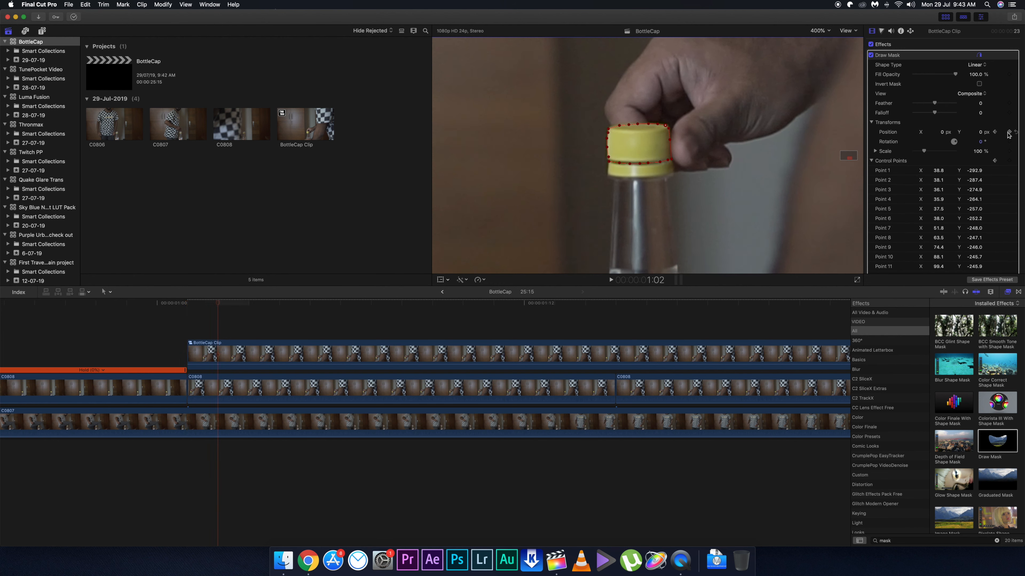
key(Right)
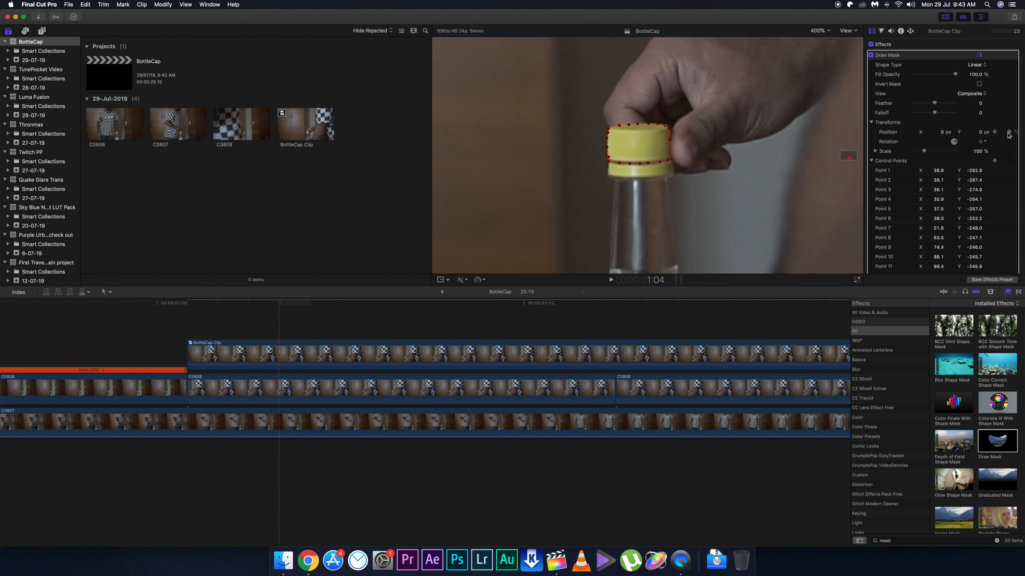
key(Right)
key(Right)
key(Right)
key(Right)
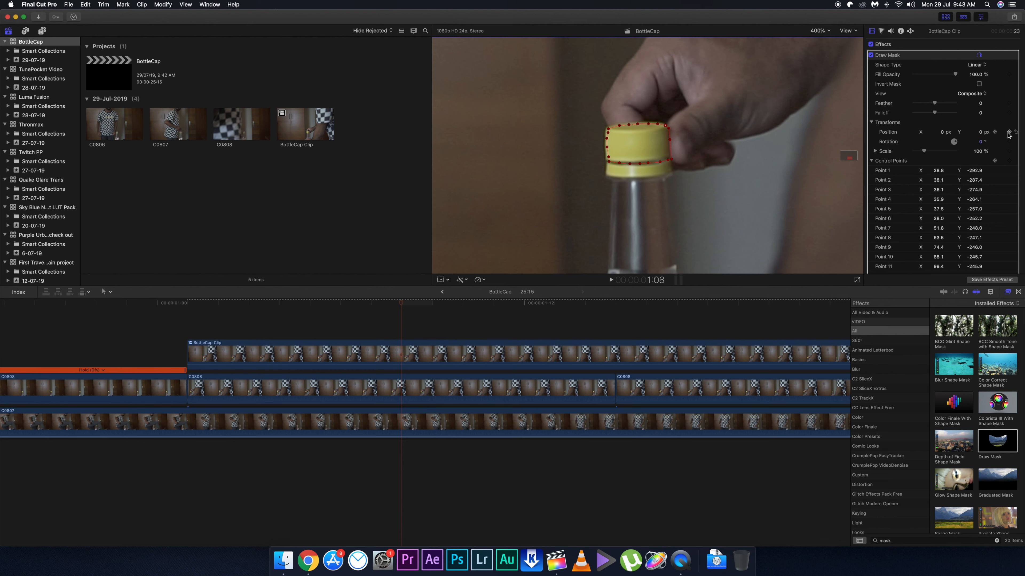
key(Left)
key(Right)
key(Left)
key(Right)
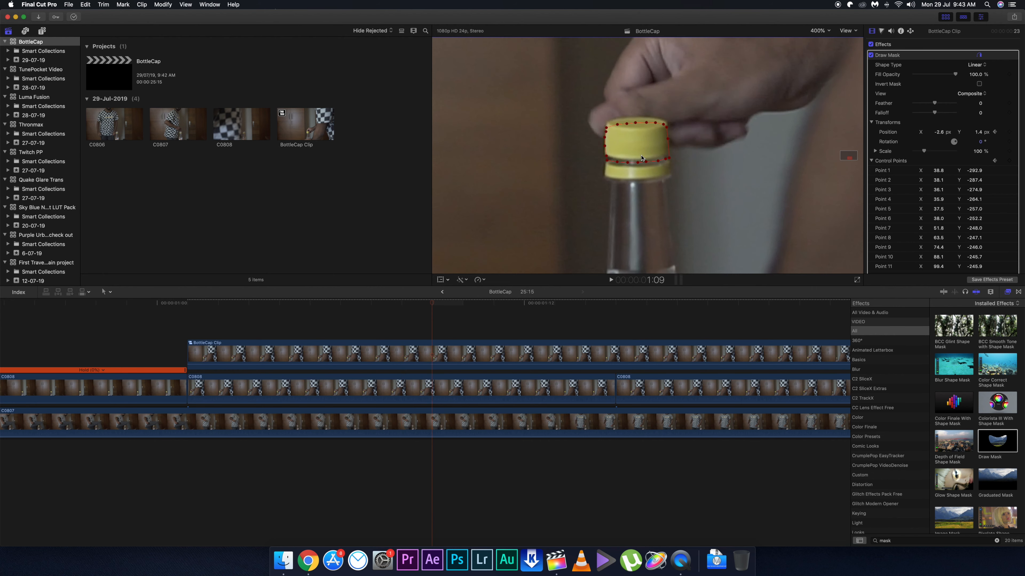
Reposition the mask and adjust its control points frame by frame to fit the rising cap through 1:13.
scroll(527, 369, right, 5)
drag(618, 168, 630, 135)
key(Right)
mouse_move(618, 114)
mouse_down()
mouse_move(633, 137)
mouse_move(609, 120)
mouse_up()
key(Right)
drag(640, 155, 606, 151)
key(Right)
Step back and forth through the frames around 1:15 to check how well the mask fits the cap.
key(Right)
drag(608, 120, 608, 118)
drag(619, 117, 628, 113)
drag(637, 116, 638, 112)
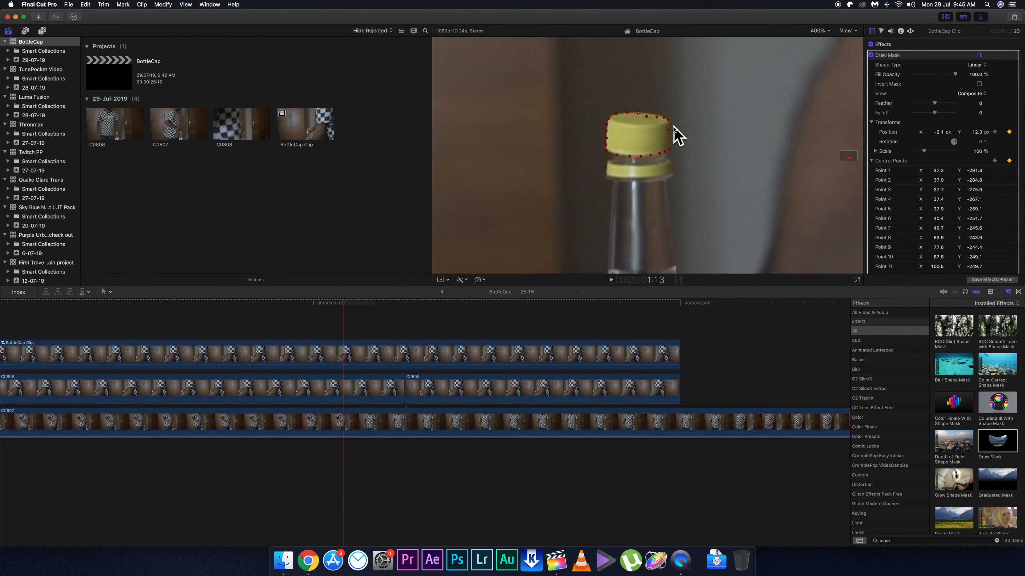
key(Right)
key(Right)
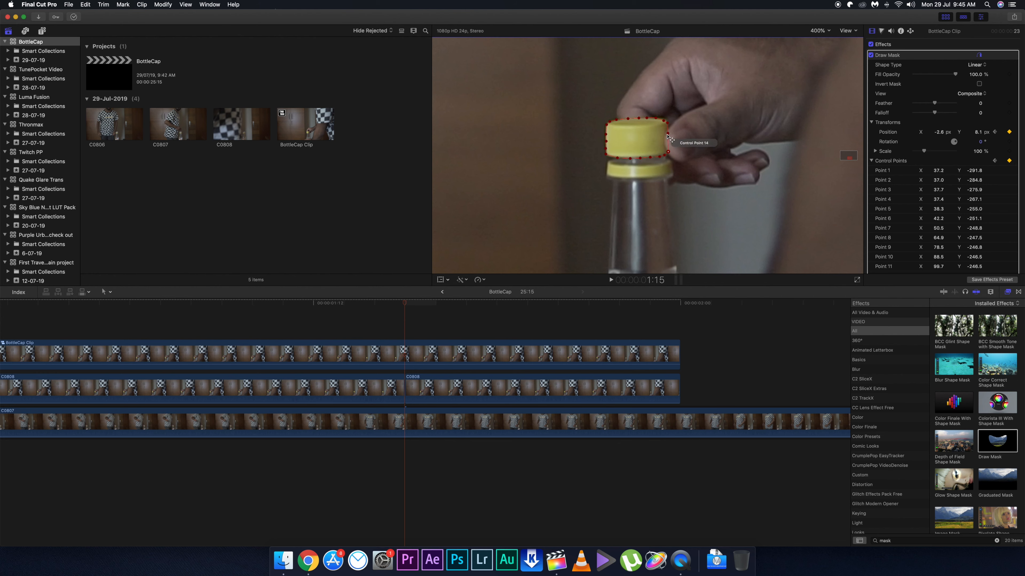
key(Left)
key(Left)
key(Right)
key(Right)
key(Right)
key(Right)
key(Left)
key(Left)
key(Left)
key(Left)
Reshape the mask's control points at 1:12 to match the edges of the tilted cap.
click(332, 305)
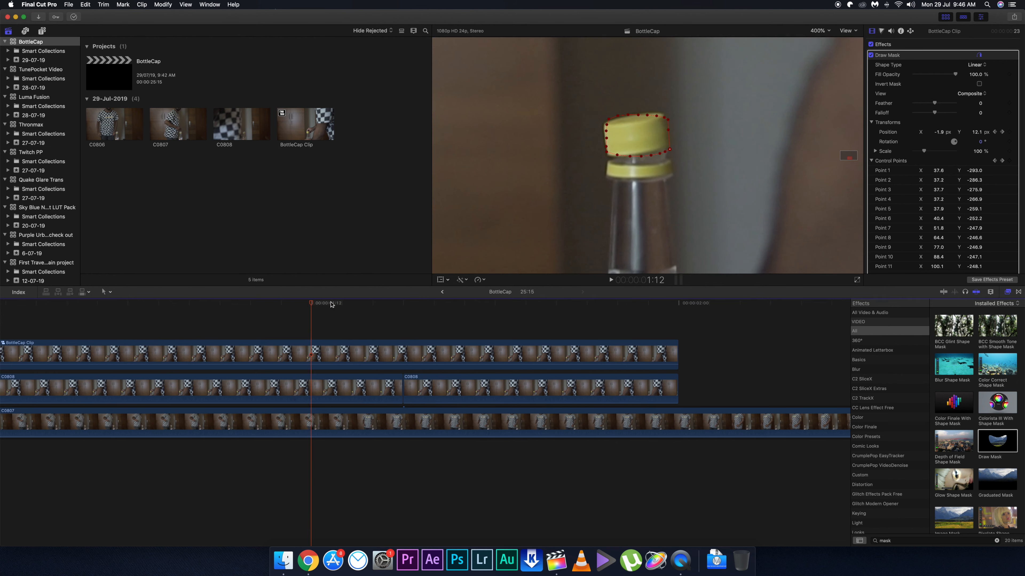
drag(670, 150, 671, 145)
drag(660, 153, 615, 157)
drag(607, 152, 608, 156)
drag(606, 131, 603, 124)
drag(627, 115, 640, 114)
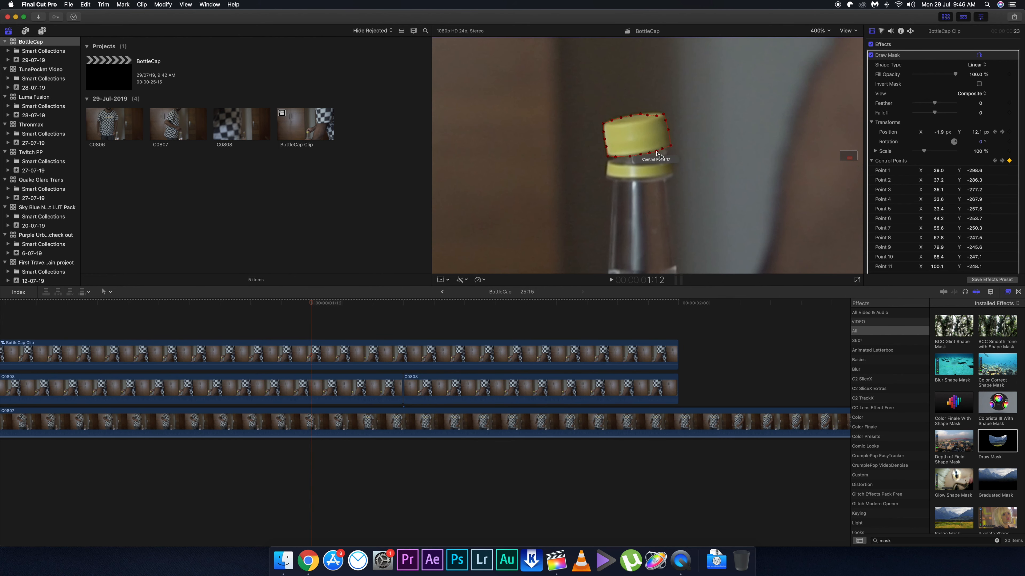
Move and reshape the mask to follow the cap flying off the bottle at 1:20 and 1:21.
key(Right)
key(Right)
key(Right)
key(Right)
key(Right)
key(Right)
key(Right)
key(Right)
drag(566, 142, 560, 147)
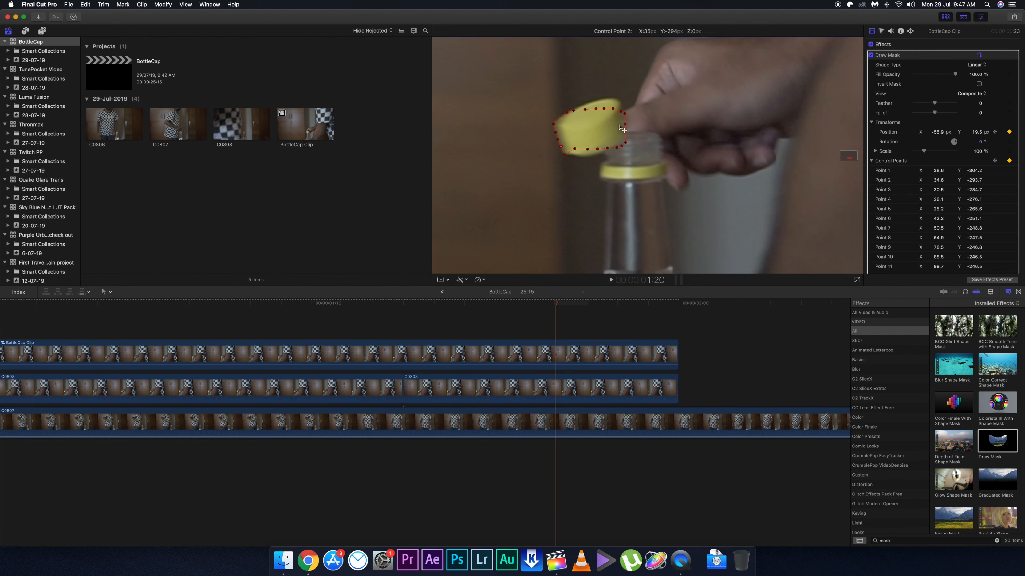
key(Right)
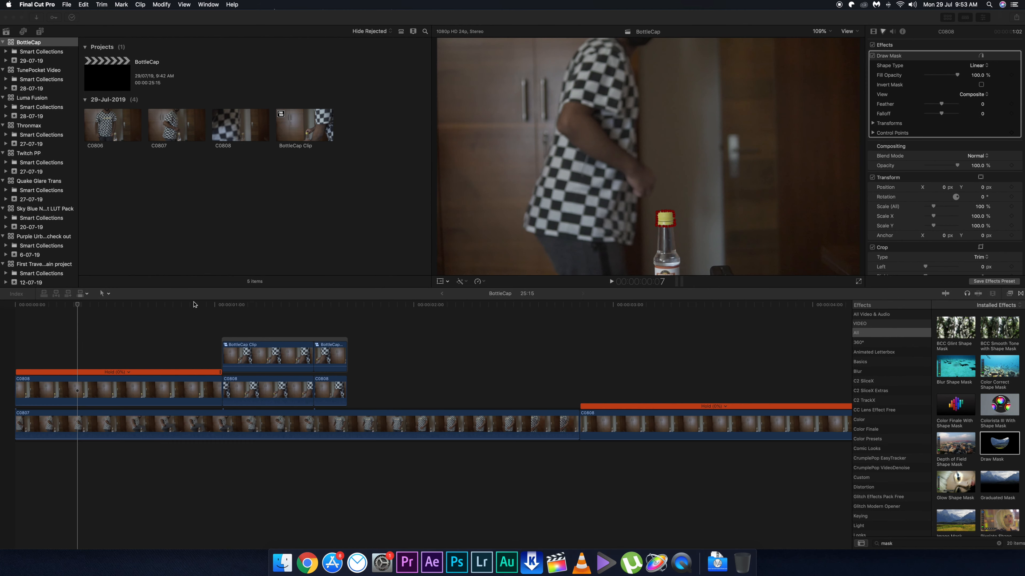
Review the masked section, and delete the two unmasked C0808 clips beneath the masked compound clips.
click(194, 305)
key(space)
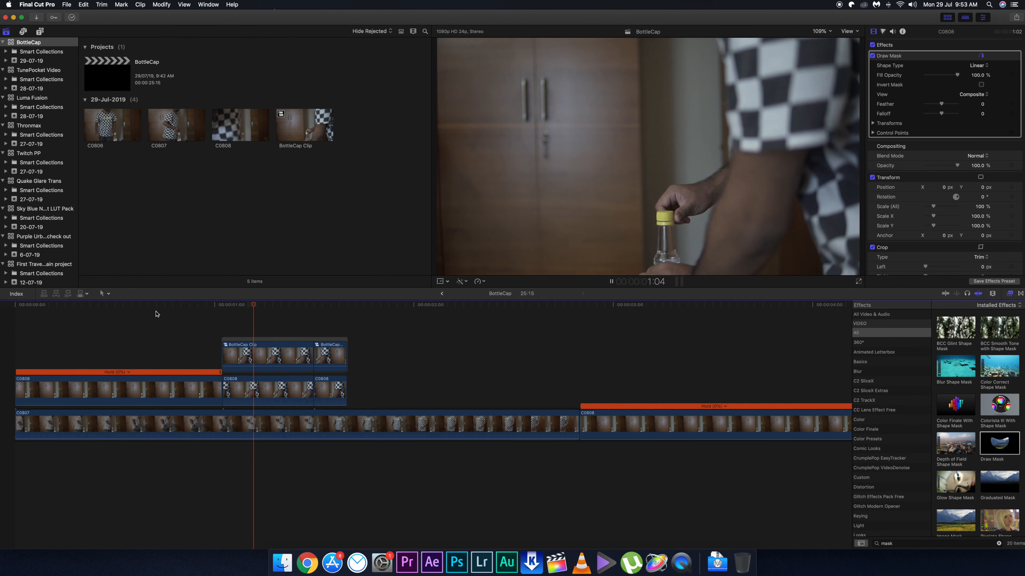
drag(276, 305, 340, 307)
key(space)
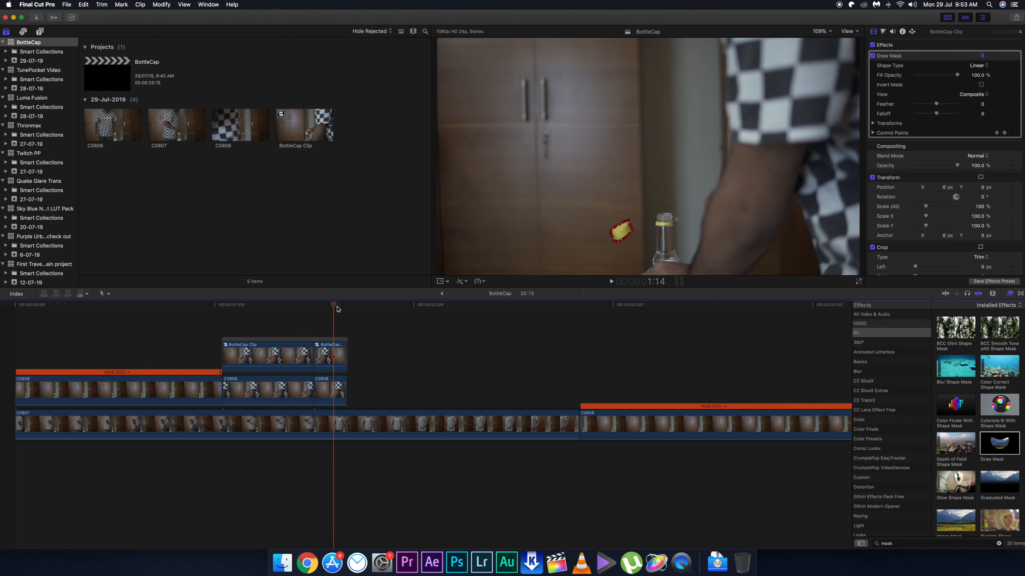
click(295, 388)
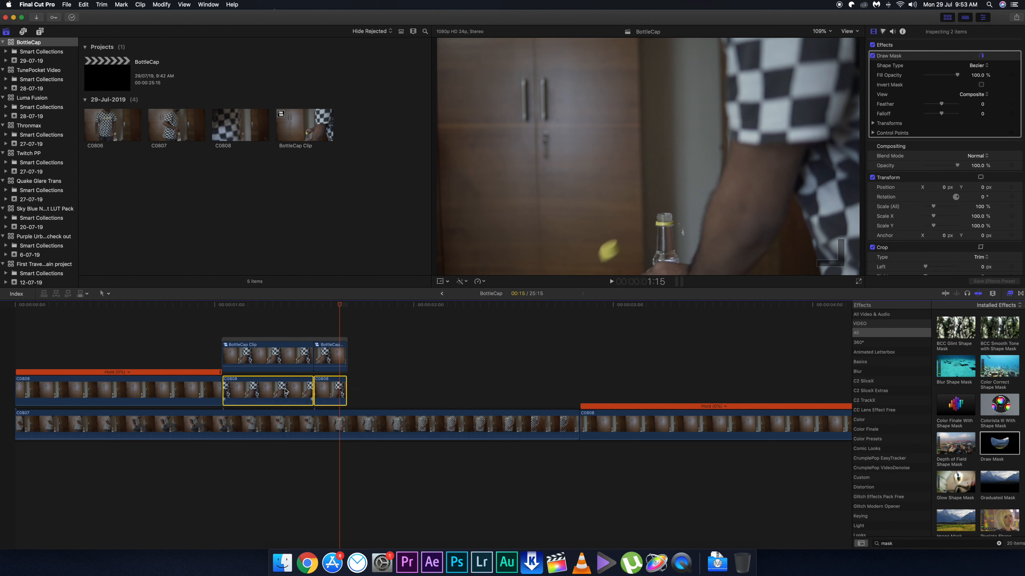
key(Delete)
Play back the kick shot repeatedly to check the masked cap flying off the bottle.
key(space)
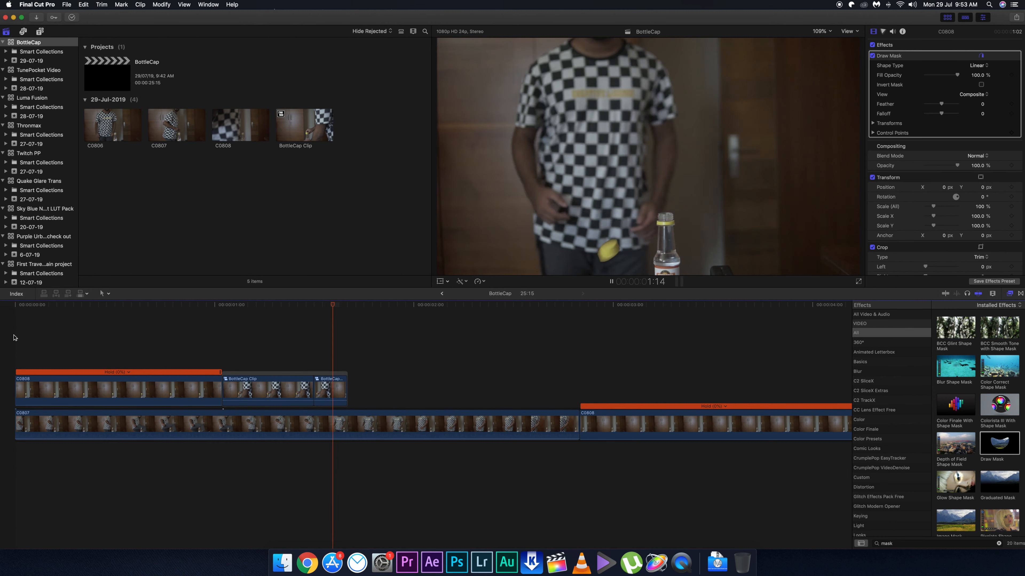
key(space)
click(238, 305)
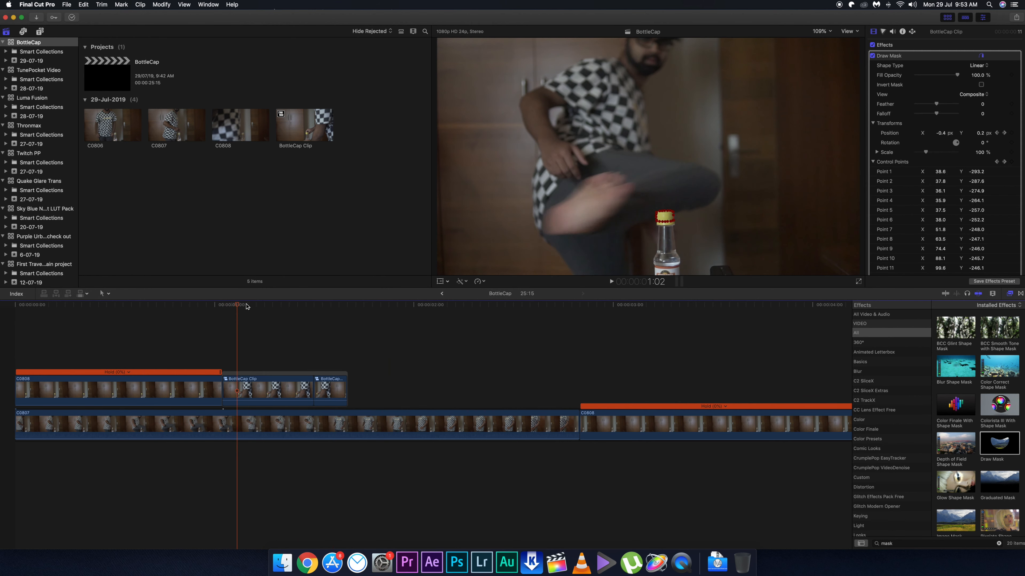
key(space)
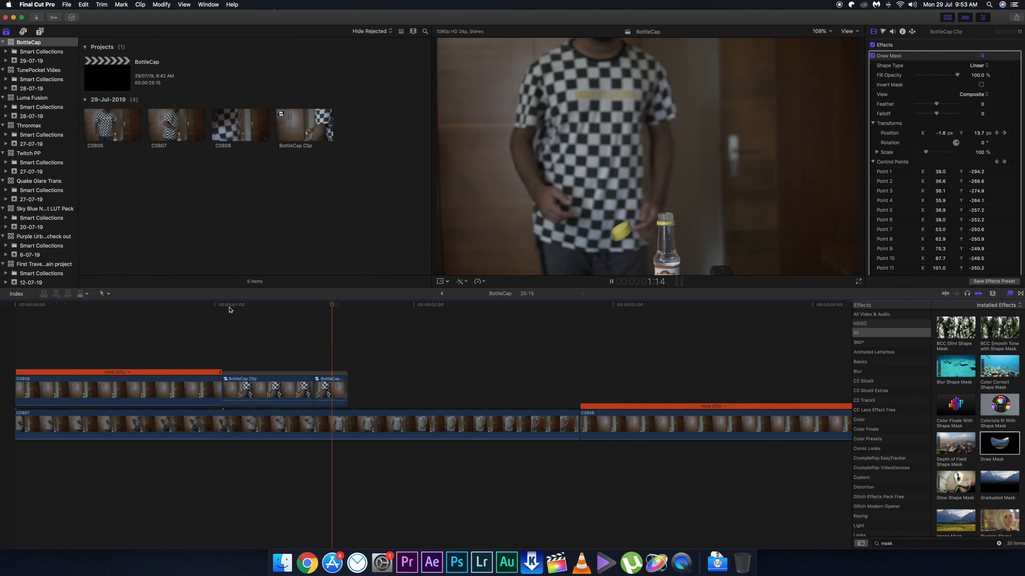
key(space)
key(space)
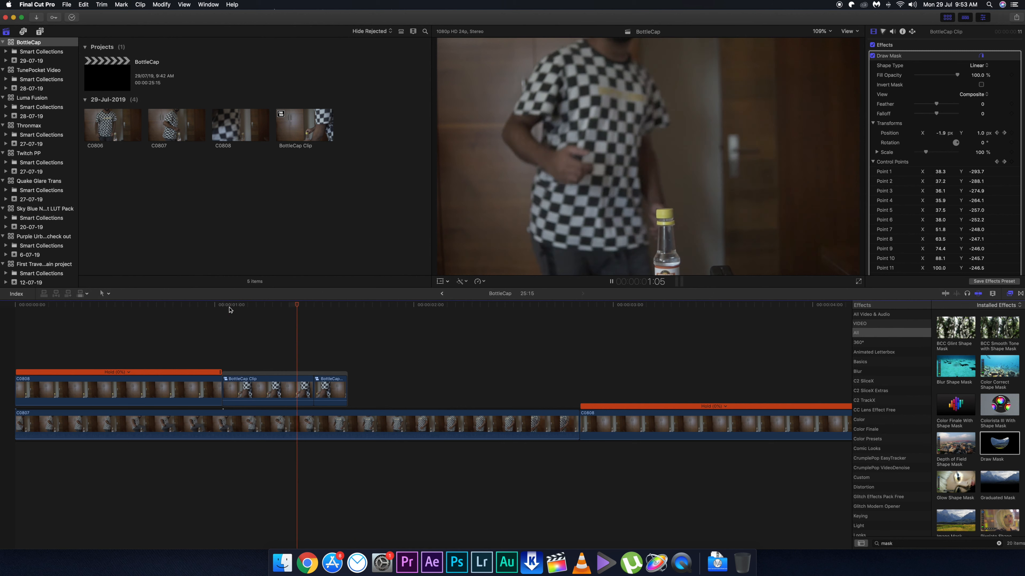
key(space)
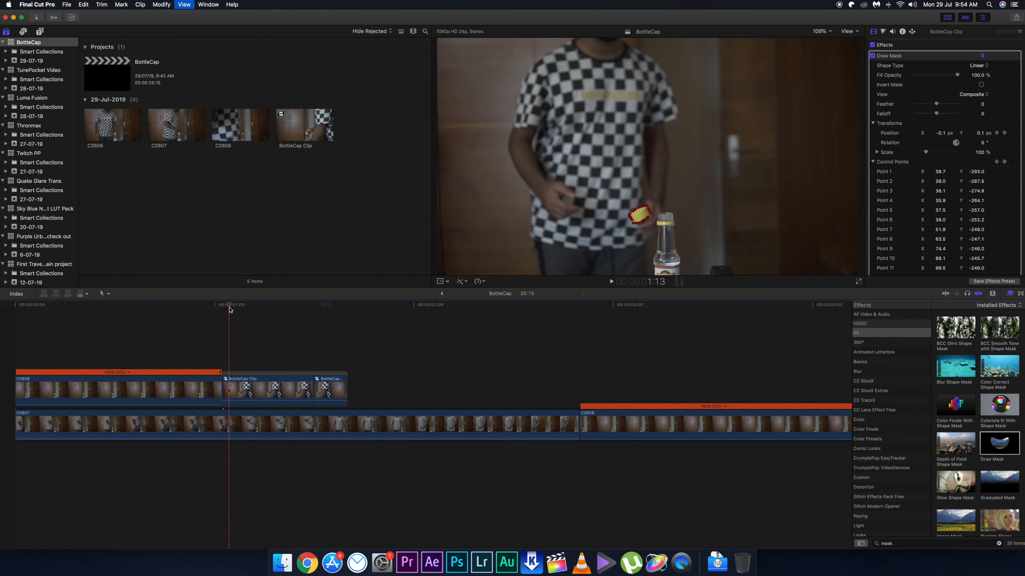
Combine the two masked BottleCap Clip segments into a single compound clip with the default settings.
mouse_move(320, 305)
mouse_down()
mouse_move(281, 310)
mouse_move(319, 309)
mouse_up()
drag(427, 376, 223, 405)
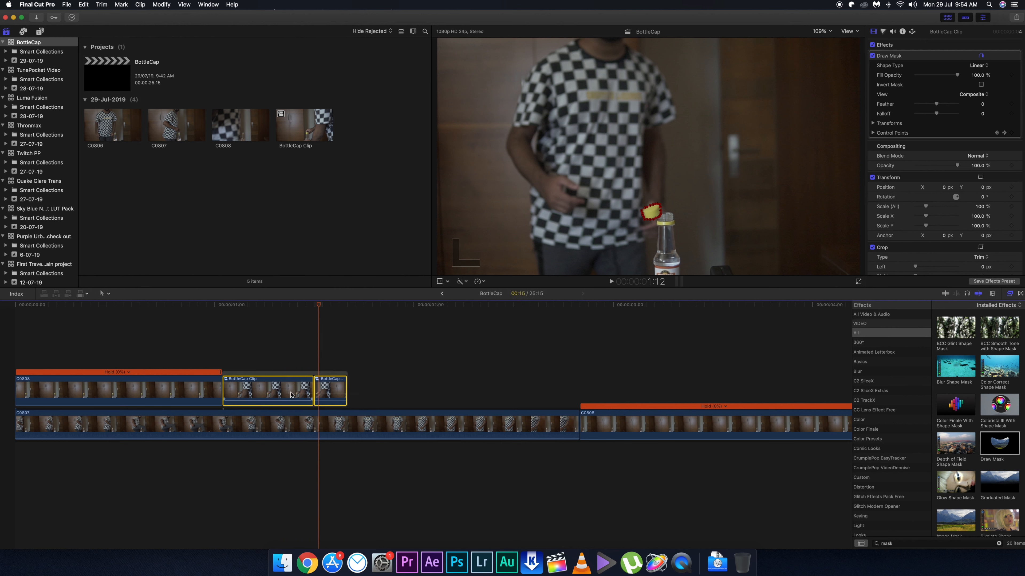
key(alt+g)
key(Return)
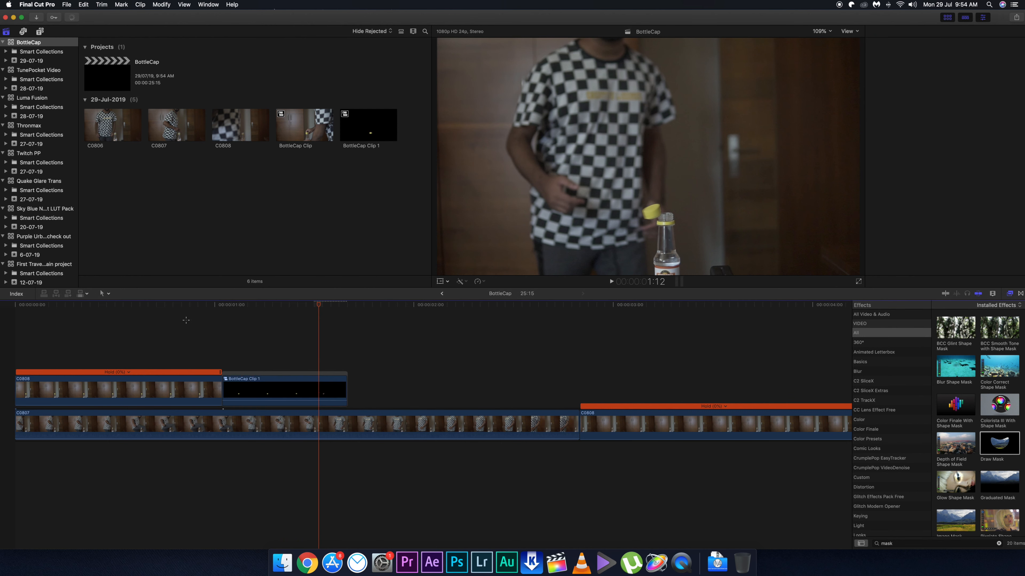
Blade the speed of BottleCap Clip 1 at 1:11 and shorten its first segment so the cap lifts off sooner.
click(185, 323)
click(255, 313)
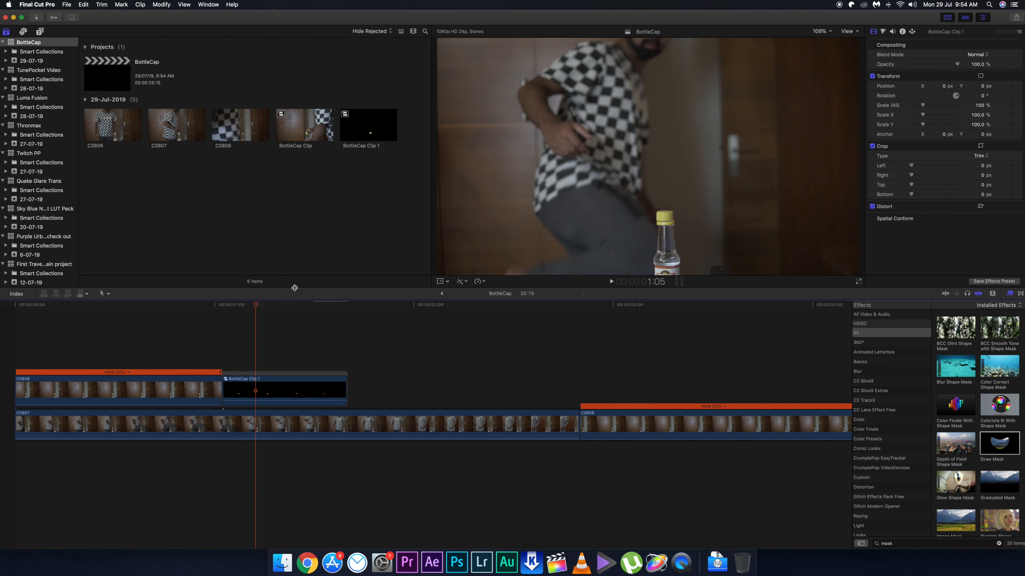
drag(251, 307, 311, 309)
click(330, 389)
click(319, 311)
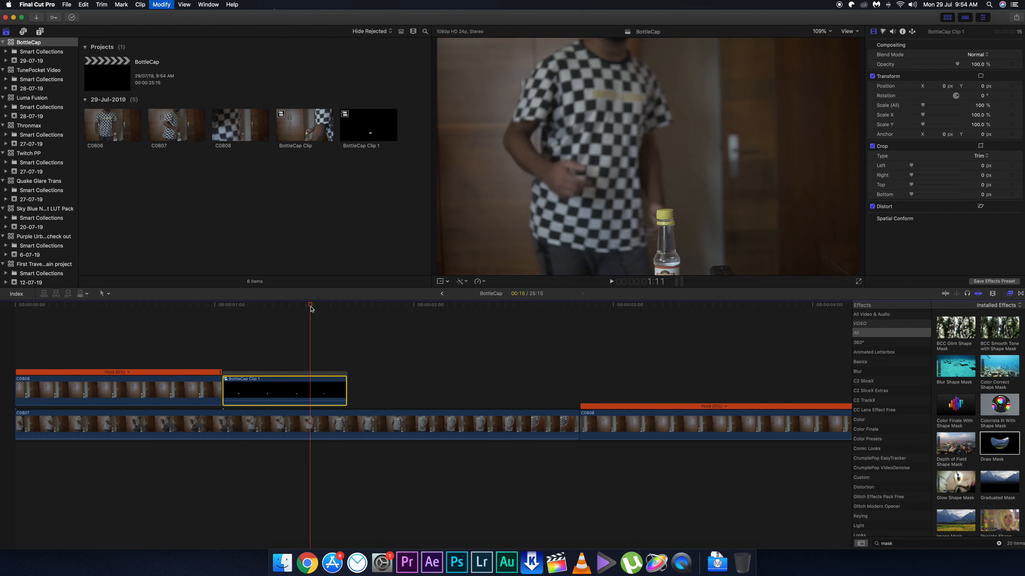
key(shift+b)
drag(310, 372, 231, 377)
Play back the kick shot around the retimed cap clip to check the timing.
click(197, 330)
key(space)
key(space)
key(super+equal)
key(super+equal)
key(super+equal)
key(super+equal)
scroll(196, 330, left, 10)
click(76, 322)
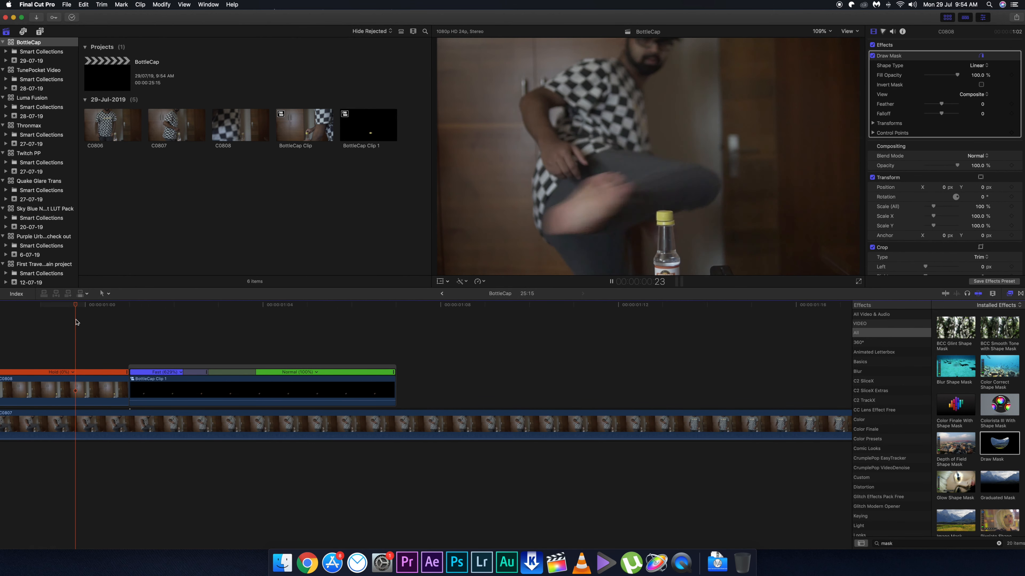
Examine frame by frame from 1:00 to 1:06 how the masked cap lines up with the foot and bottle.
click(113, 311)
key(Right)
key(Right)
key(Right)
key(Right)
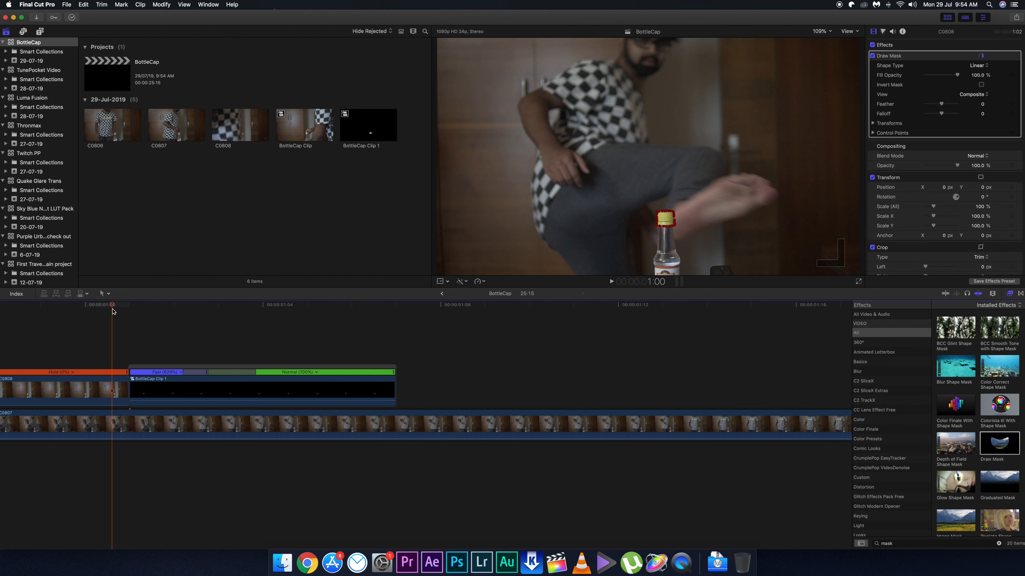
key(Left)
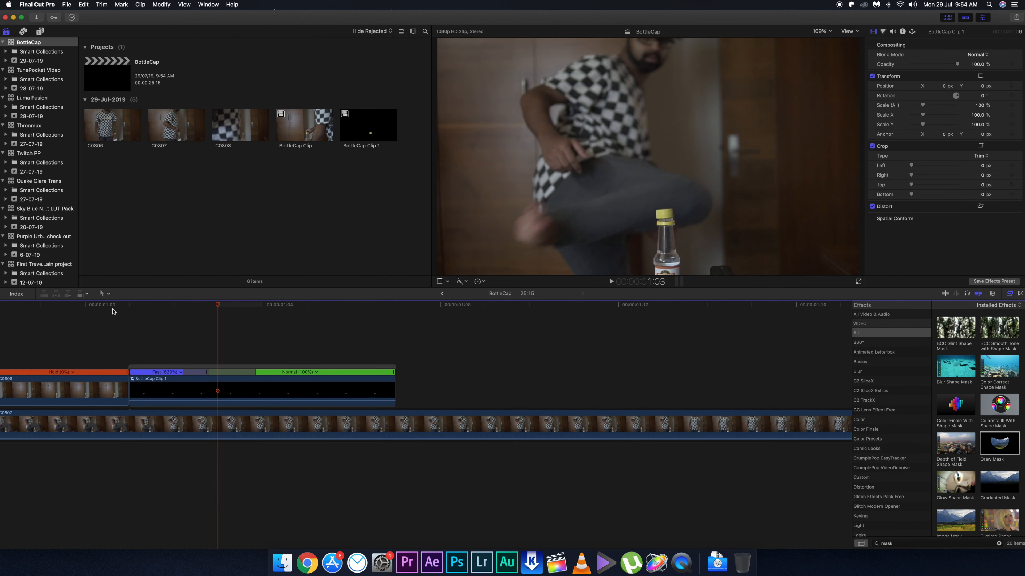
key(Right)
key(Left)
key(Right)
key(Right)
key(Right)
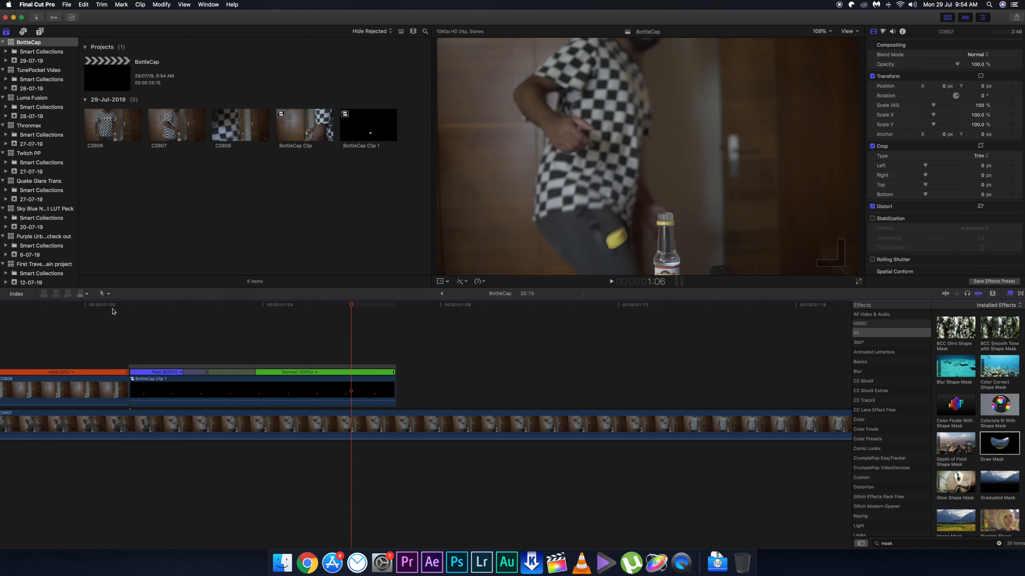
At 400% view, keyframe the position of BottleCap Clip 1 at 1:01 with an X offset of 2.9 px.
key(Left)
key(Left)
key(Left)
key(Left)
key(Left)
key(super+equal)
key(super+equal)
click(206, 389)
click(830, 33)
click(826, 93)
drag(854, 163, 852, 161)
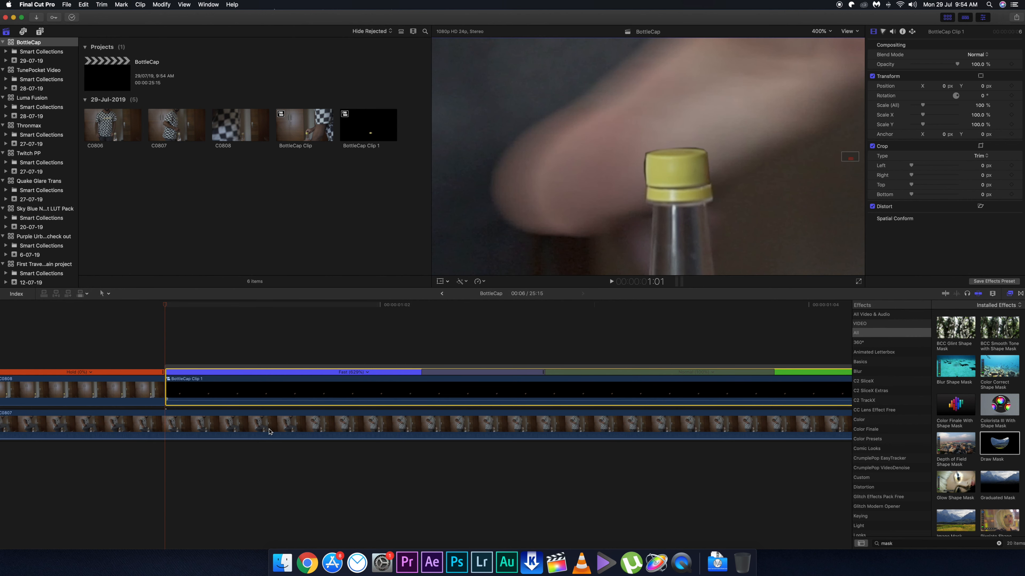
click(257, 381)
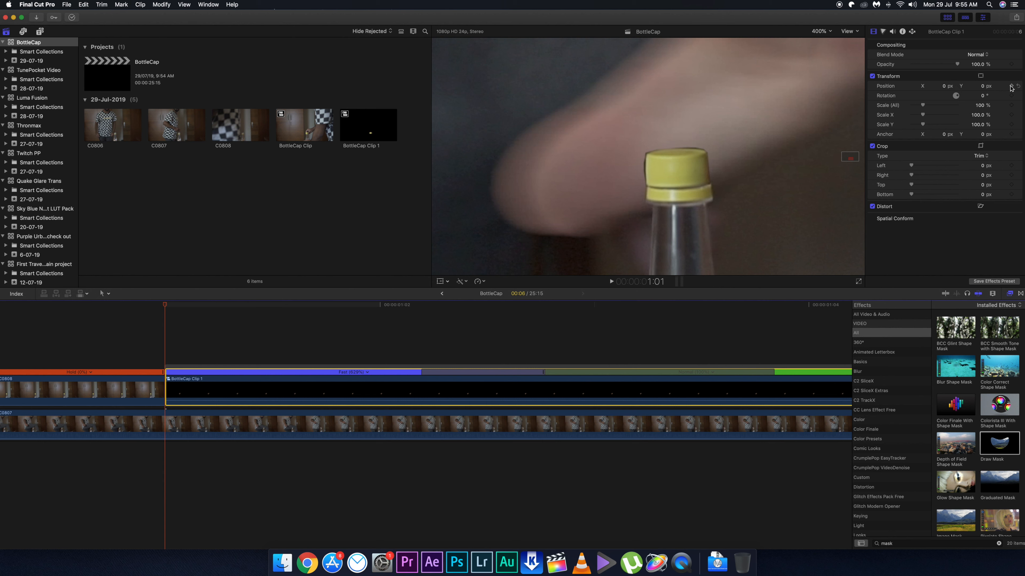
drag(944, 88, 947, 88)
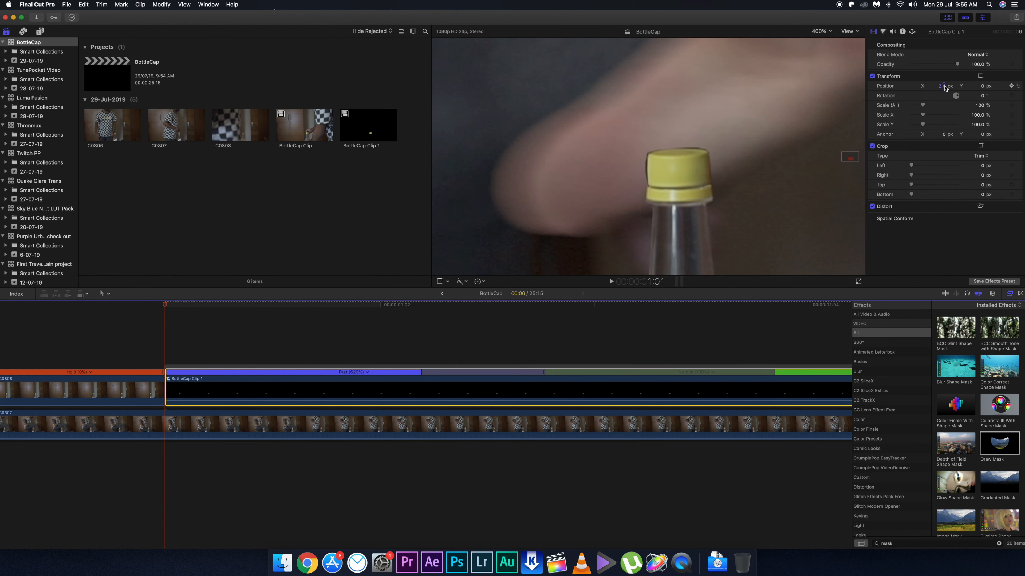
Adjust the cap clip's horizontal position over the following frames, setting X to 0 px at 1:03.
key(Right)
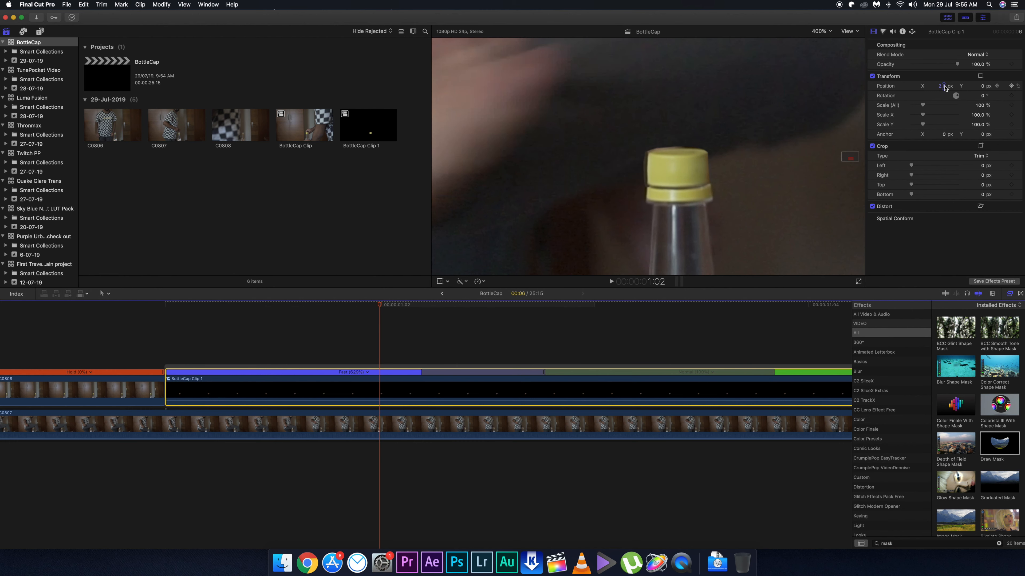
drag(944, 88, 946, 88)
key(Right)
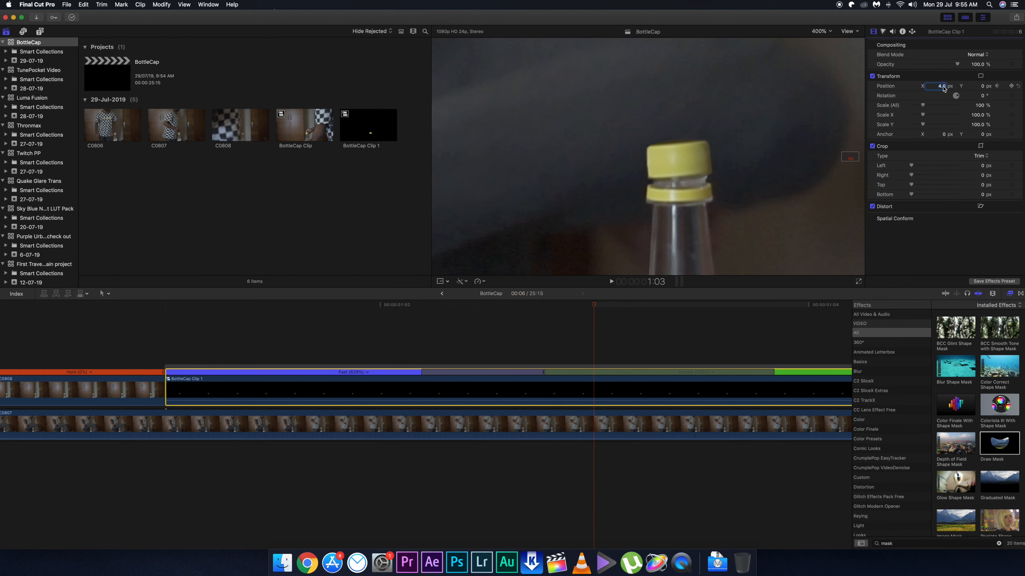
text(0)
key(Return)
Step through the frames from 1:01 and play back the enlarged kick to check the cap's alignment.
click(165, 315)
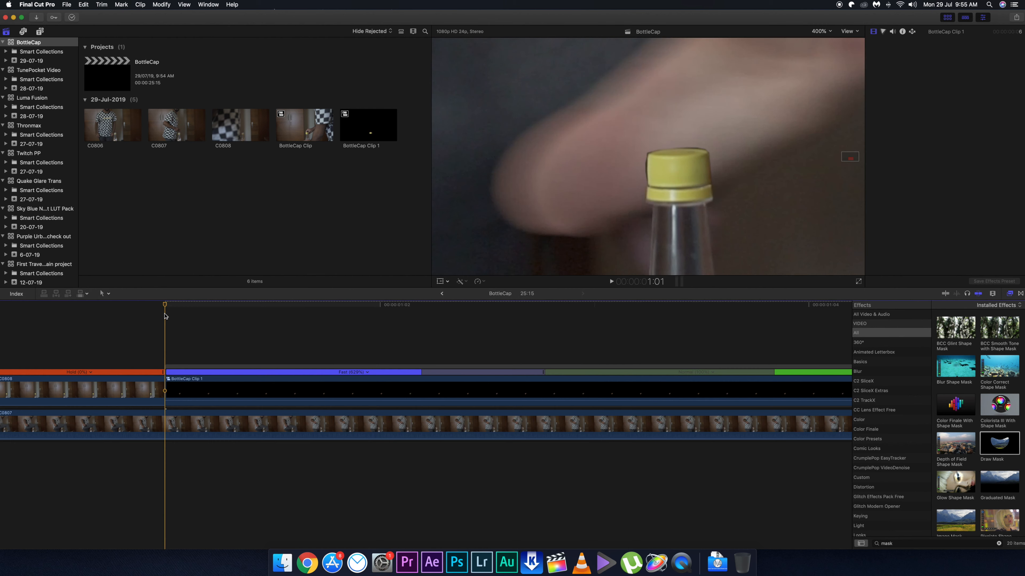
key(Right)
key(Right)
key(Right)
key(Right)
key(shift+z)
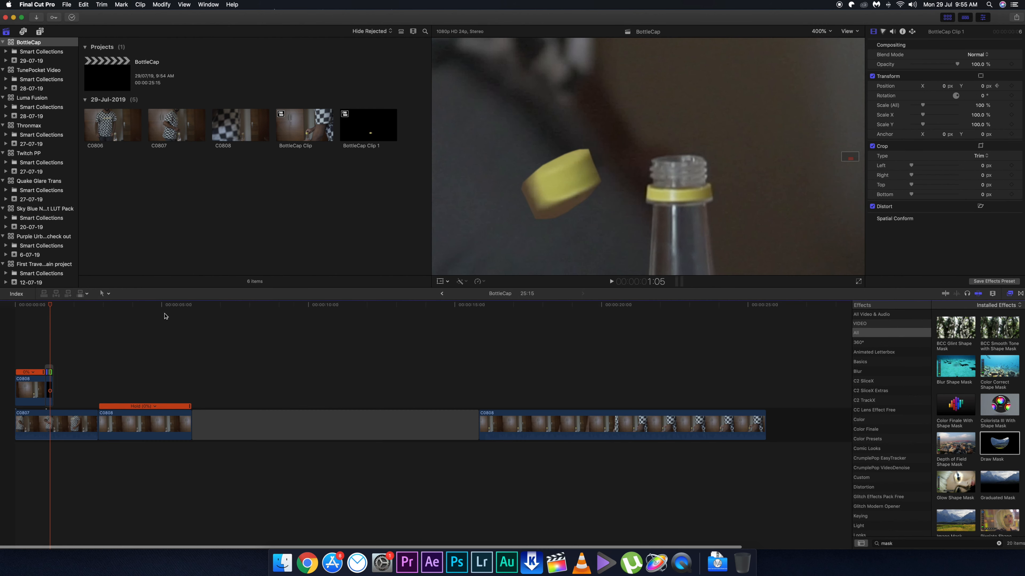
click(36, 312)
key(space)
Fit the full frame in the viewer and play back the kick shot at normal size.
key(space)
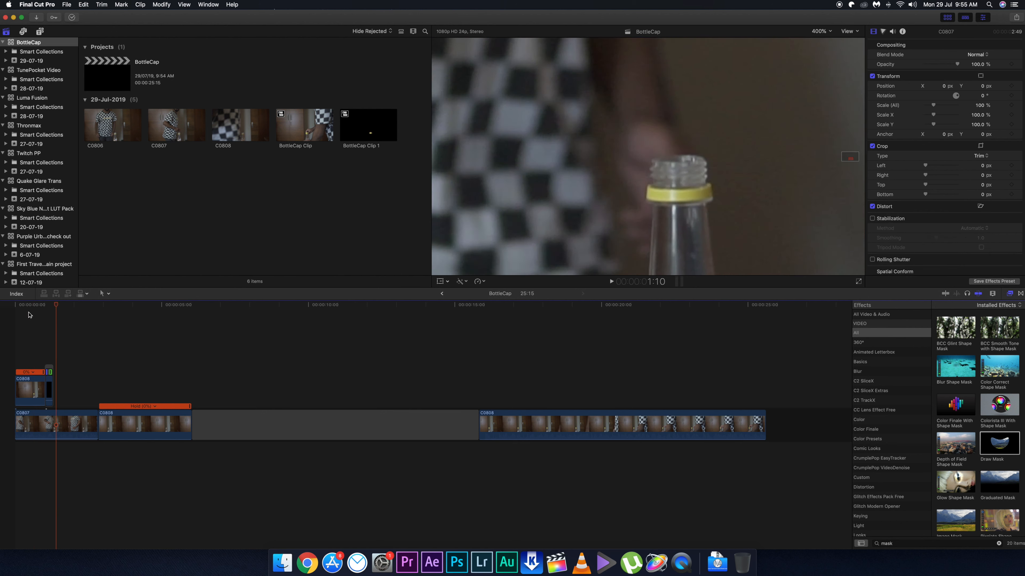
click(26, 314)
click(823, 31)
click(828, 35)
click(40, 330)
key(super+equal)
key(super+equal)
key(super+equal)
key(space)
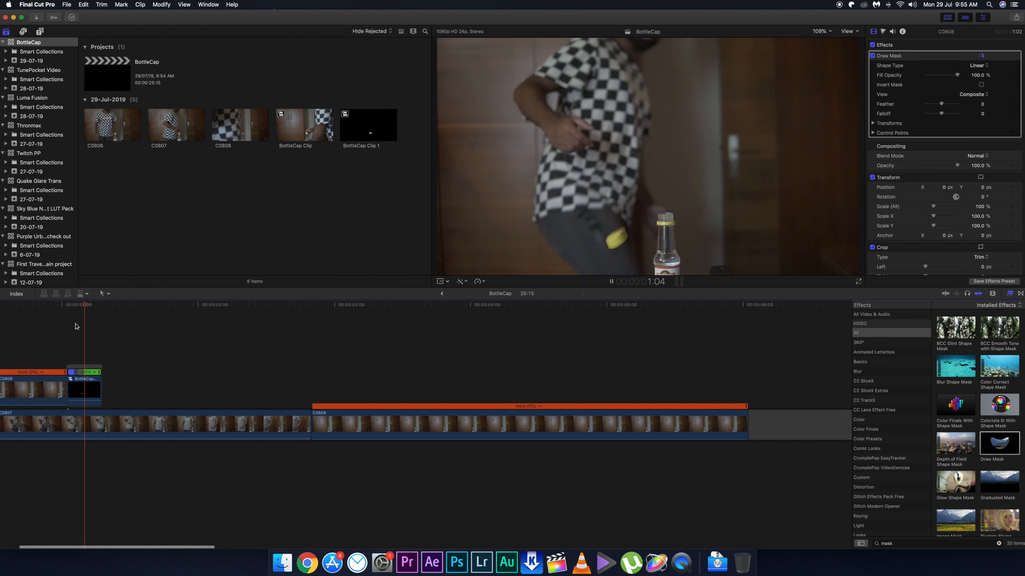
key(space)
Shorten the C0807 clip to just under two seconds and delete the held C0808 clip that follows it.
click(305, 417)
drag(306, 418, 177, 420)
click(285, 427)
key(Delete)
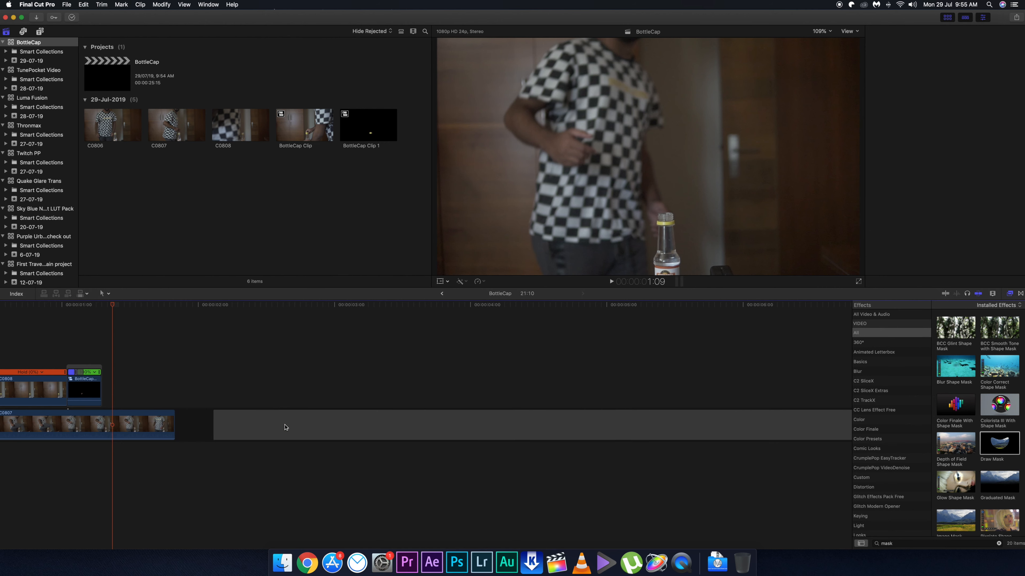
Open the BottleCap Clip 1 compound clip and enlarge its masked cap in the viewer to 400%.
scroll(179, 331, left, 3)
key(super+equal)
key(super+equal)
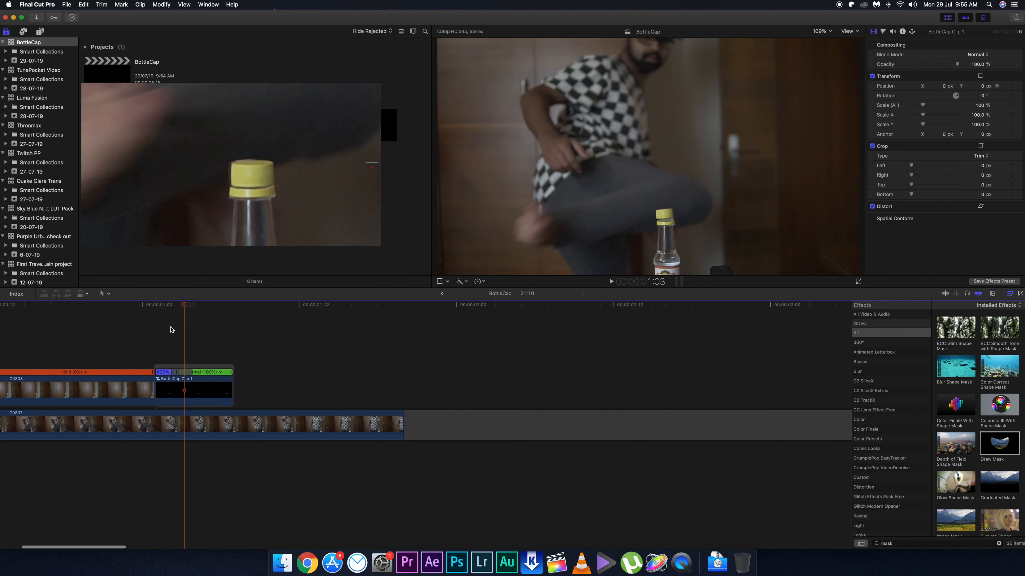
key(super+equal)
key(super+equal)
click(176, 397)
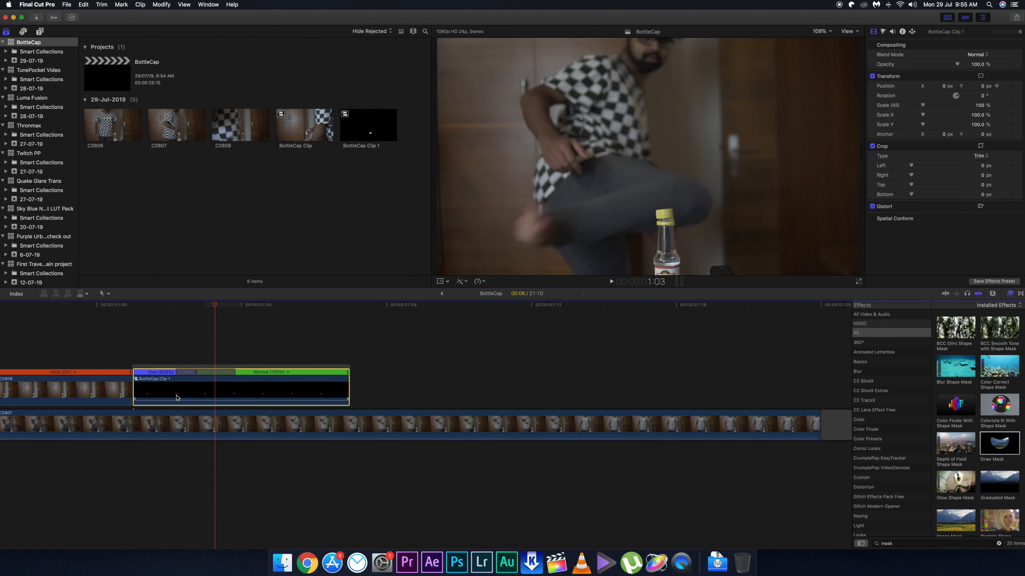
double_click(176, 397)
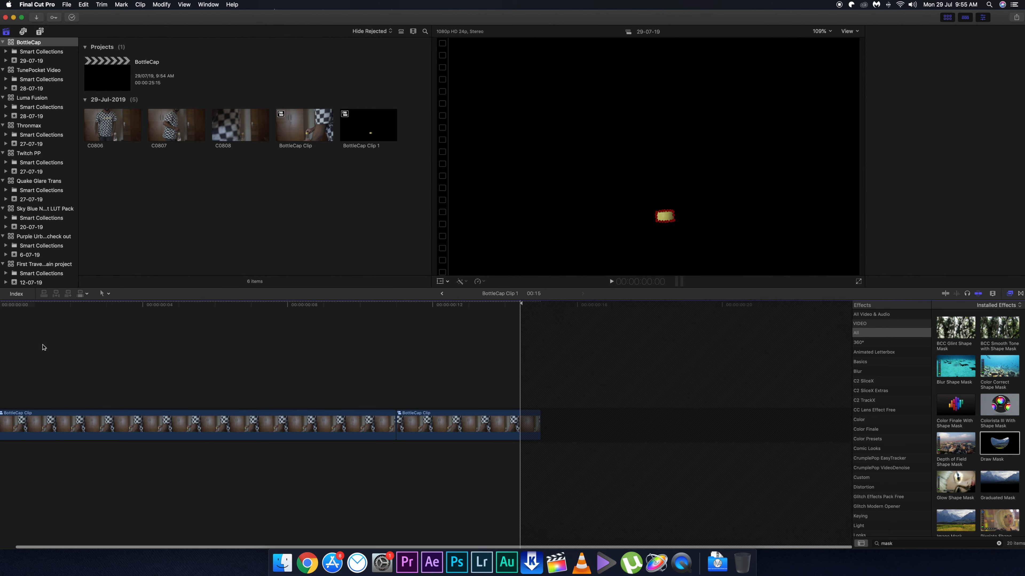
click(53, 426)
click(829, 33)
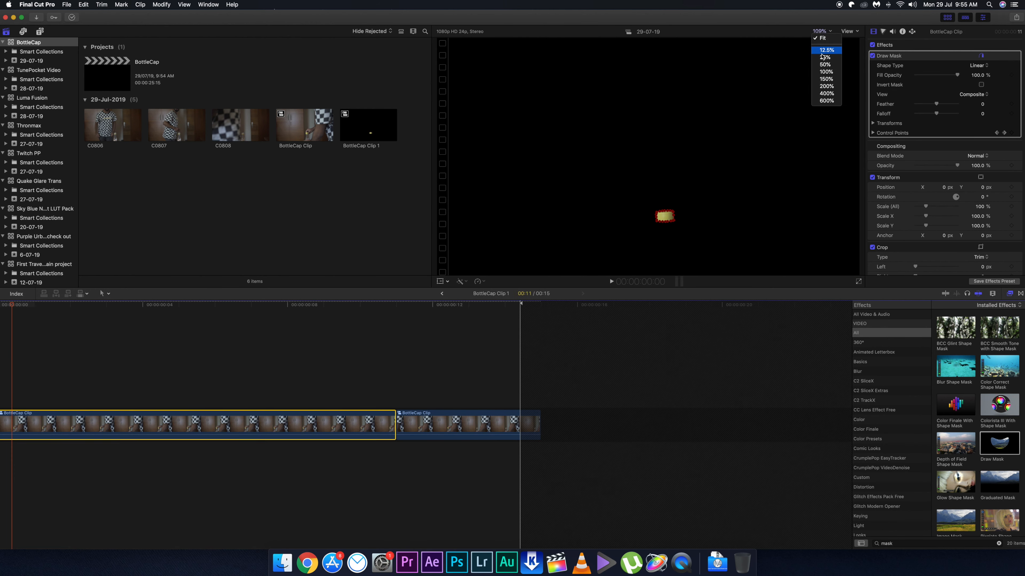
click(822, 96)
drag(859, 154, 855, 152)
Move the draw mask's points along the cap's edge on successive frames to tighten the outline.
key(Right)
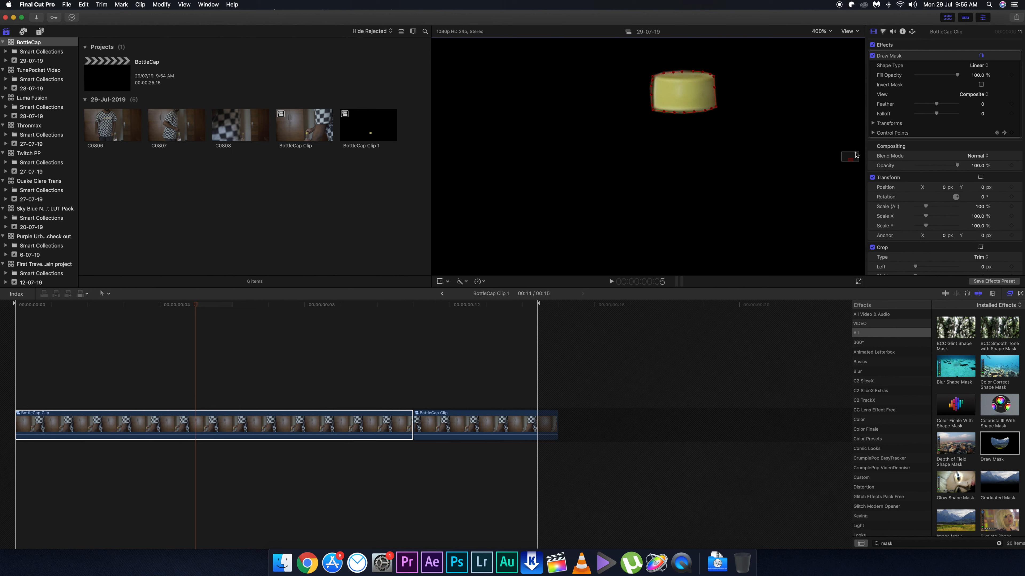
key(Right)
drag(652, 95, 653, 87)
key(Right)
Check the mask on the following frames and set the first BottleCap Clip segment's mask feather to -2.0.
key(Right)
drag(653, 110, 654, 96)
key(Right)
key(Right)
key(Right)
click(366, 380)
click(366, 424)
drag(936, 104, 935, 104)
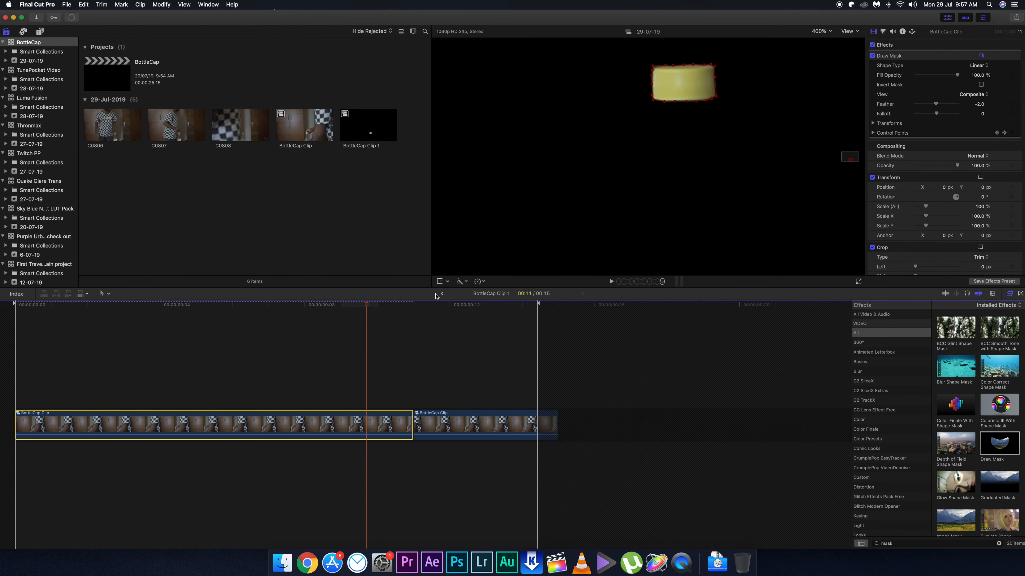
Return to the BottleCap project, scrub the kick from 1:01 to 1:07, and fit the full frame in the viewer.
click(442, 294)
click(142, 307)
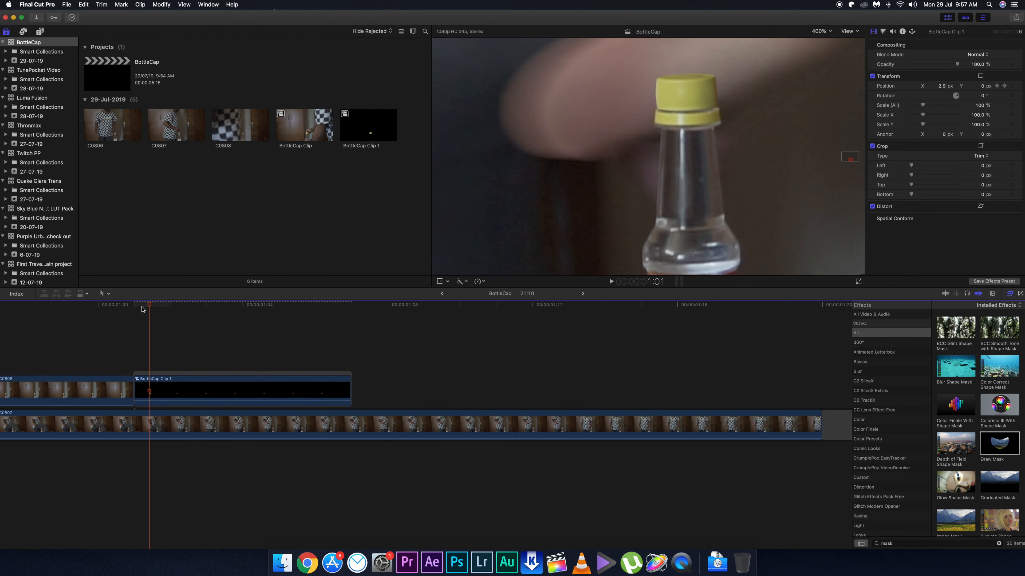
drag(142, 310, 374, 309)
click(820, 31)
click(829, 16)
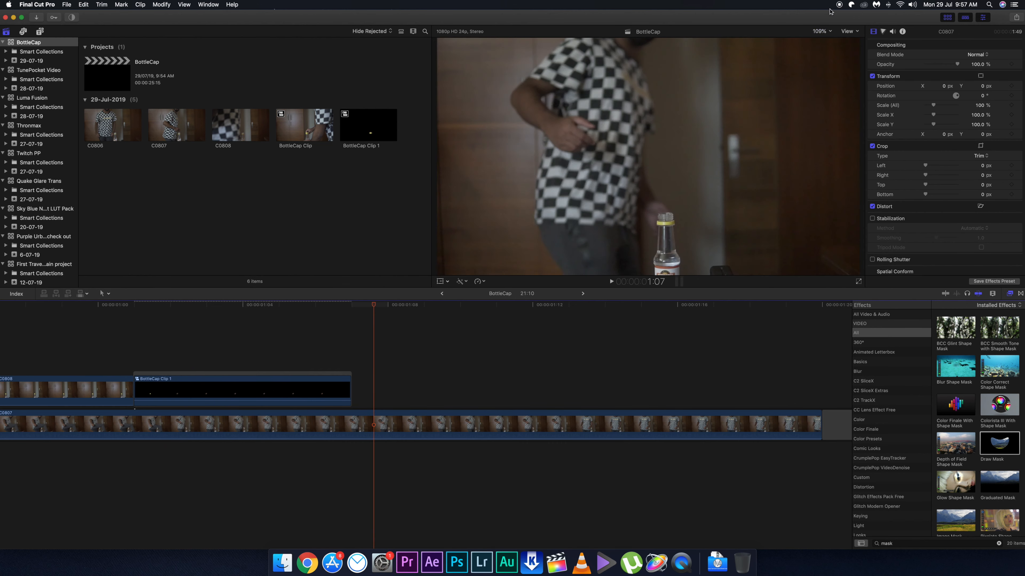
key(shift+z)
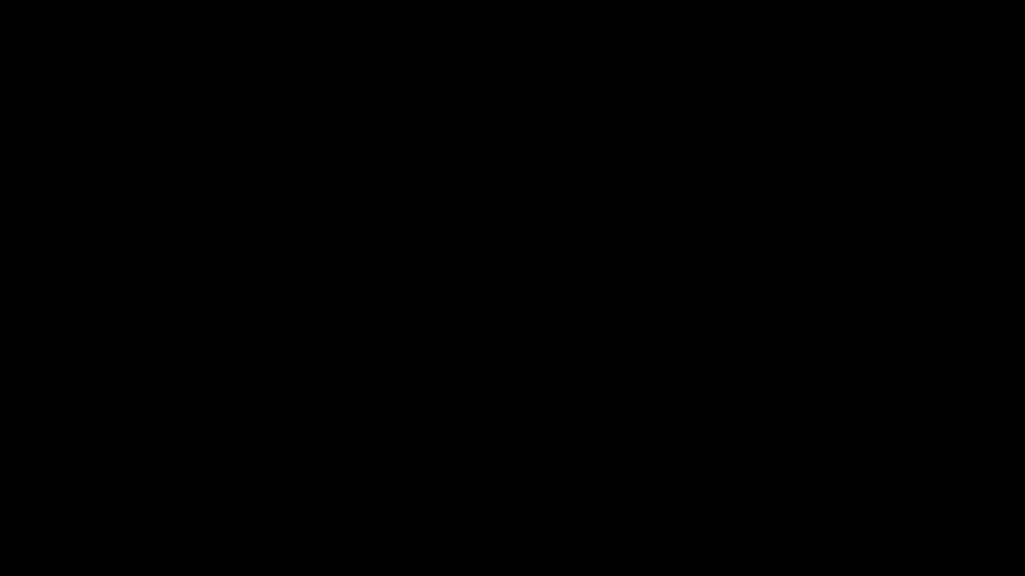